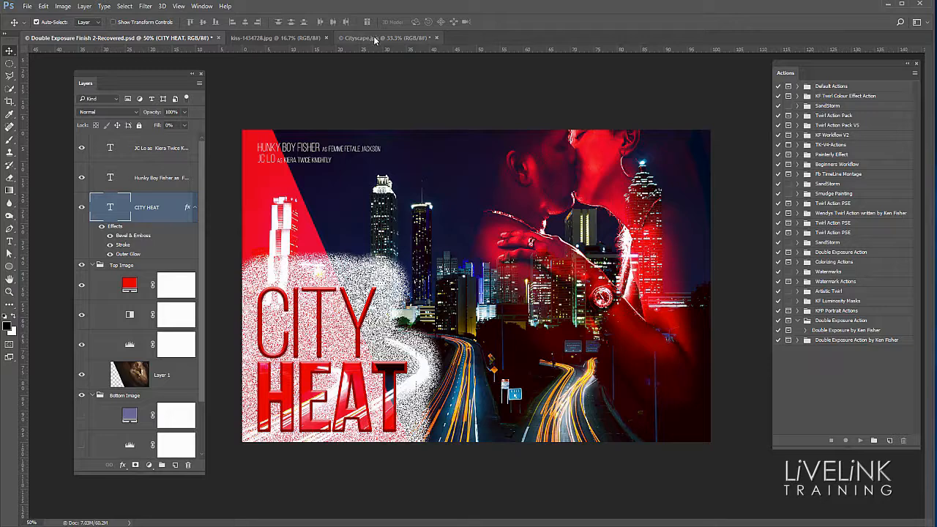
Copy the couple photo from kiss-1434728.jpg into Cityscape.jpg as a new layer with the Move tool.
{"action": "left_click", "coordinate": [286, 38]}
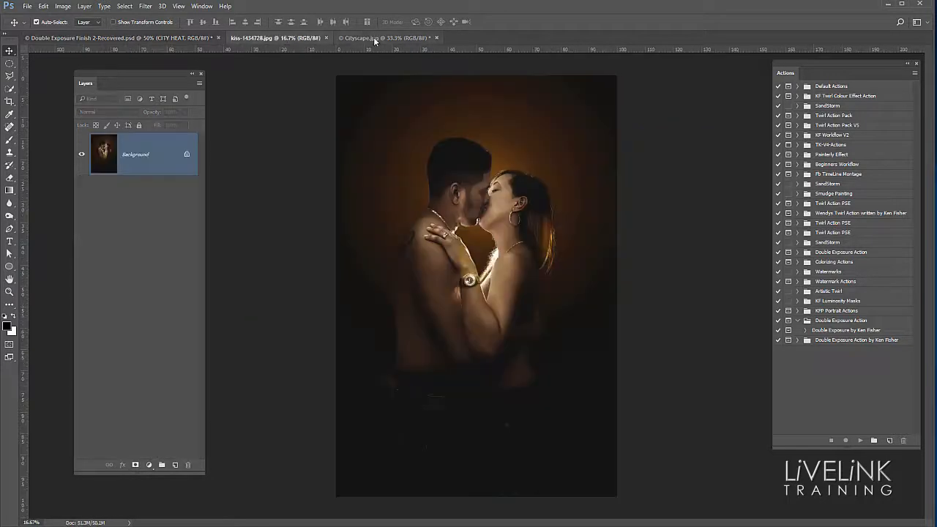
{"action": "left_click", "coordinate": [373, 38]}
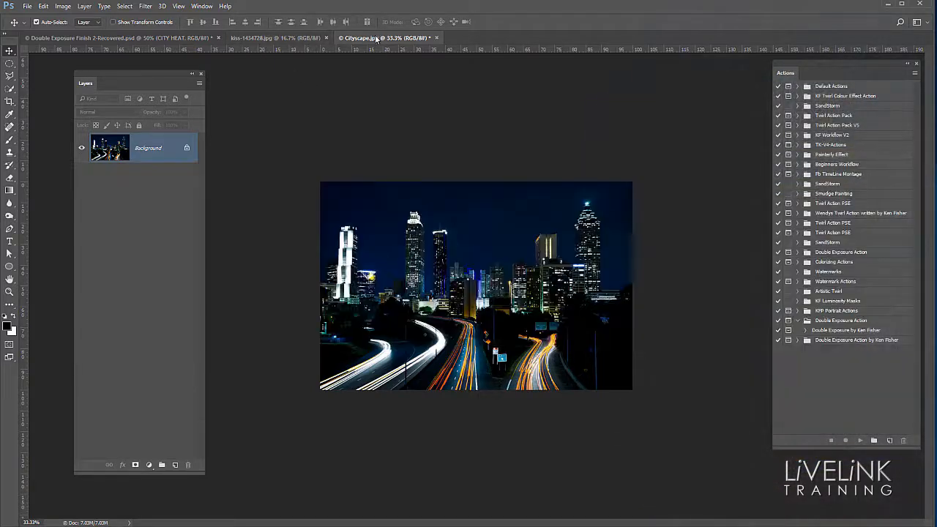
{"action": "left_click", "coordinate": [289, 39]}
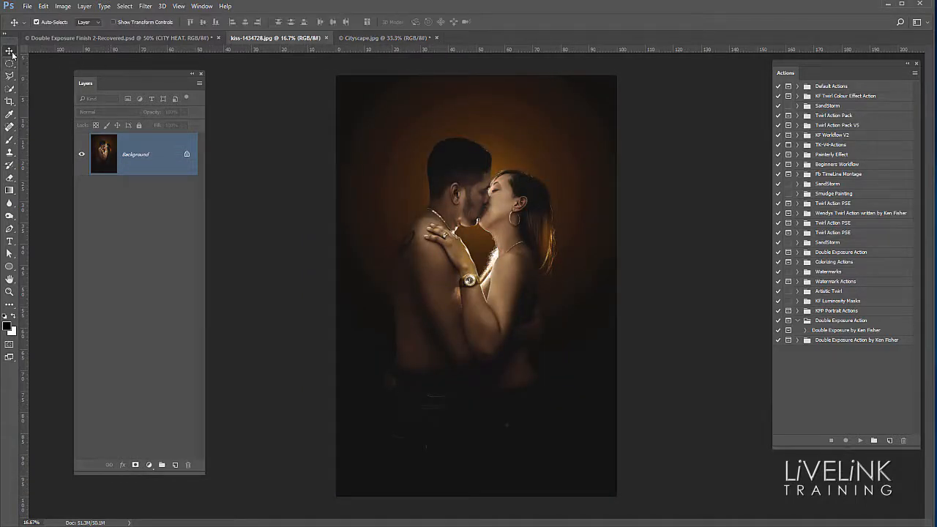
{"action": "key", "text": "v"}
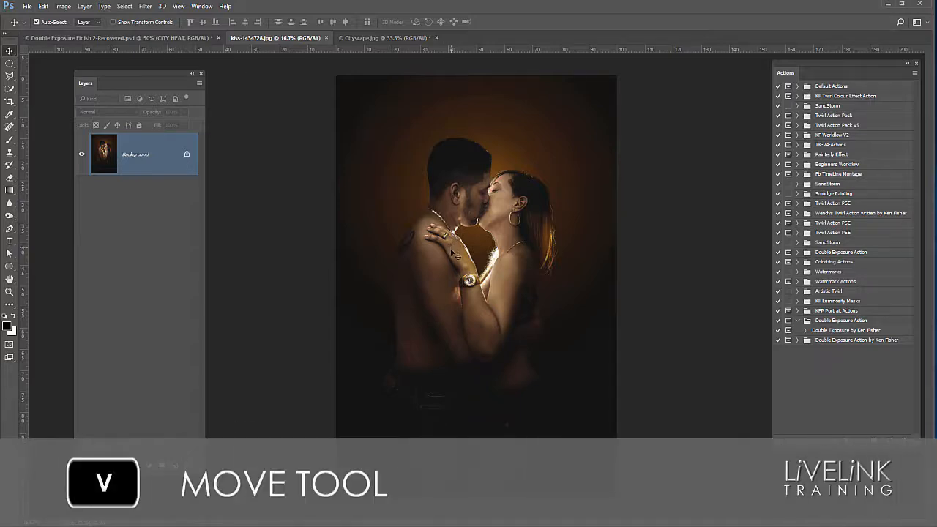
{"action": "left_click", "coordinate": [376, 38]}
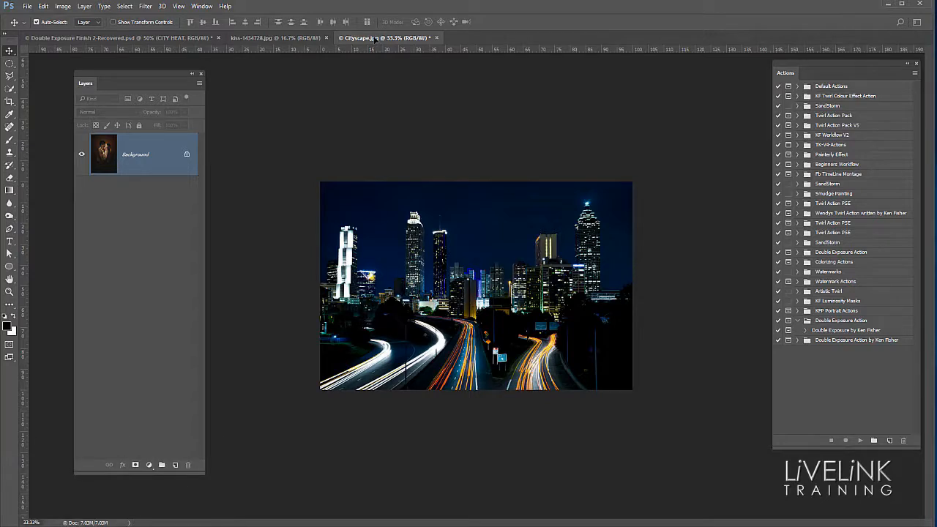
{"action": "left_click_drag", "start_coordinate": [376, 39], "coordinate": [386, 84]}
{"action": "left_click_drag", "start_coordinate": [436, 193], "coordinate": [512, 286]}
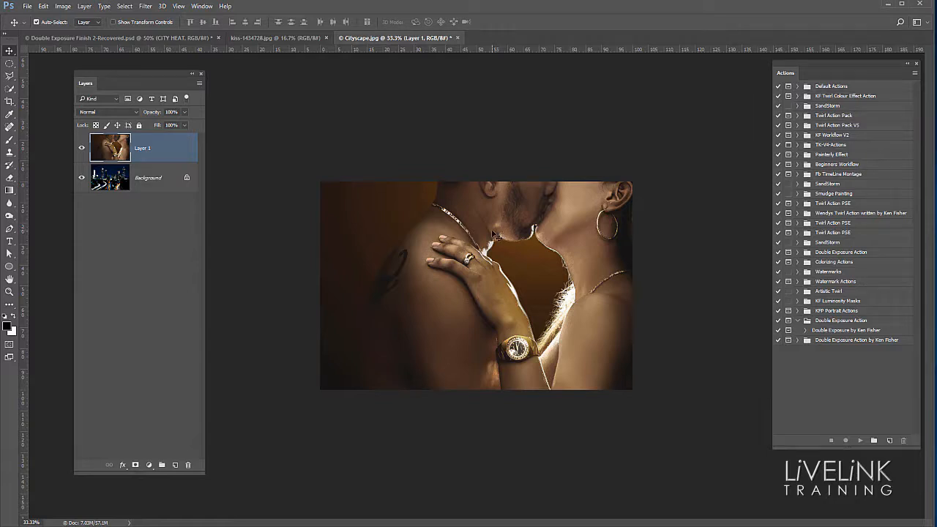
Free Transform the couple layer, scaling it proportionally to about 70.5% and repositioning the couple over the cityscape.
{"action": "key", "text": "ctrl+semicolon"}
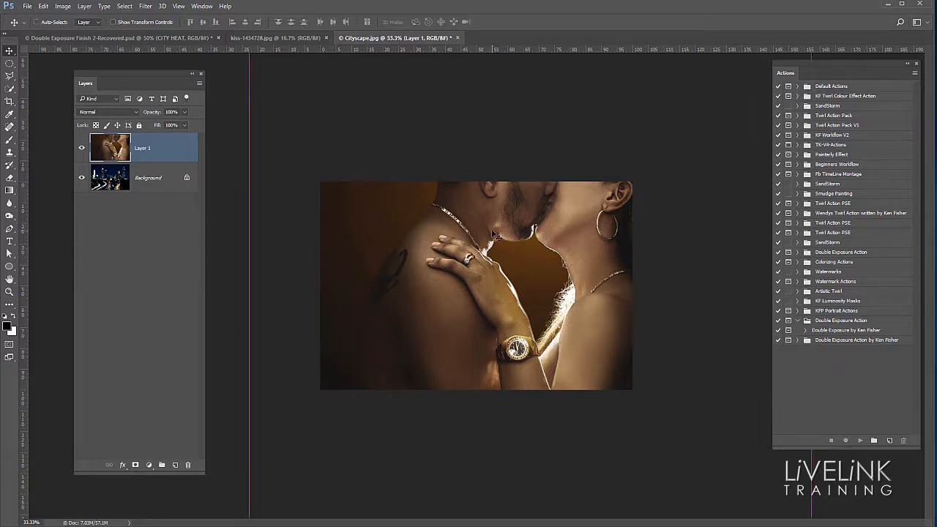
{"action": "key", "text": "ctrl+minus"}
{"action": "key", "text": "ctrl+minus"}
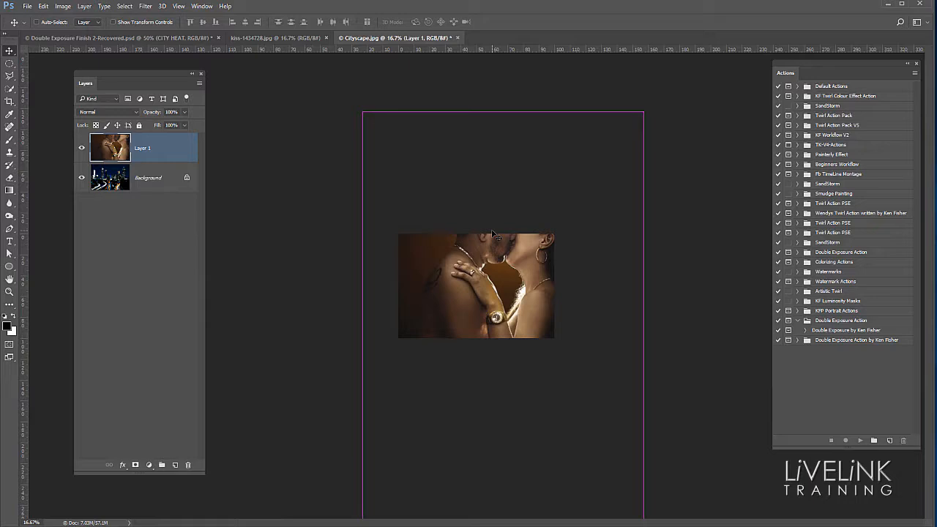
{"action": "key", "text": "ctrl+minus"}
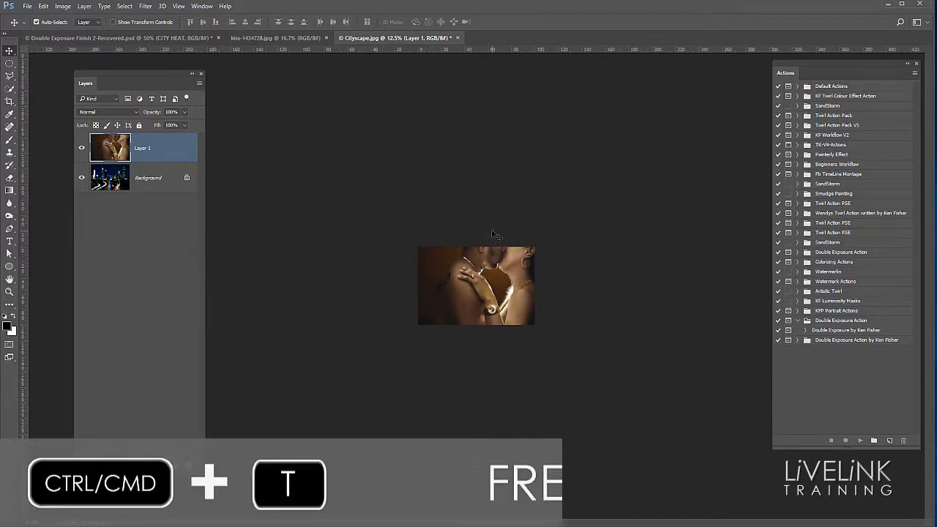
{"action": "key", "text": "ctrl+t"}
{"action": "key", "text": "ctrl+t"}
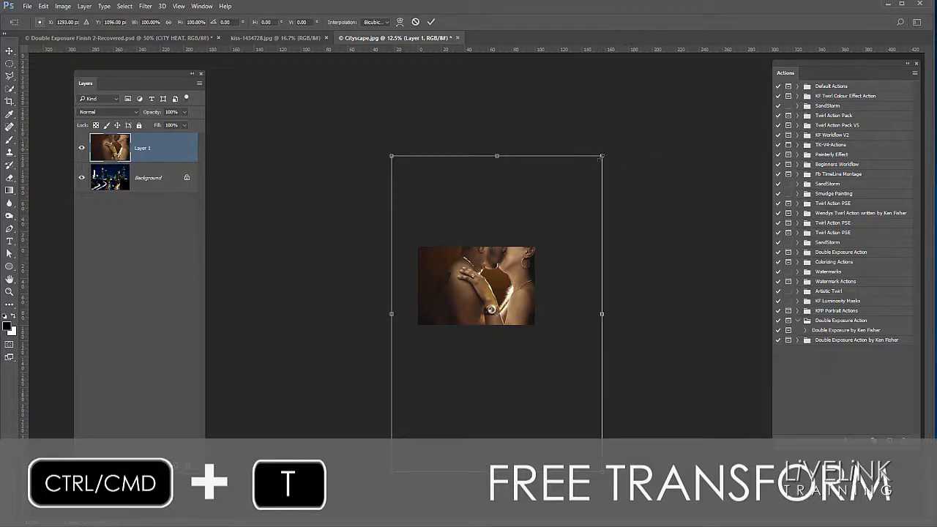
{"action": "key", "text": "shift"}
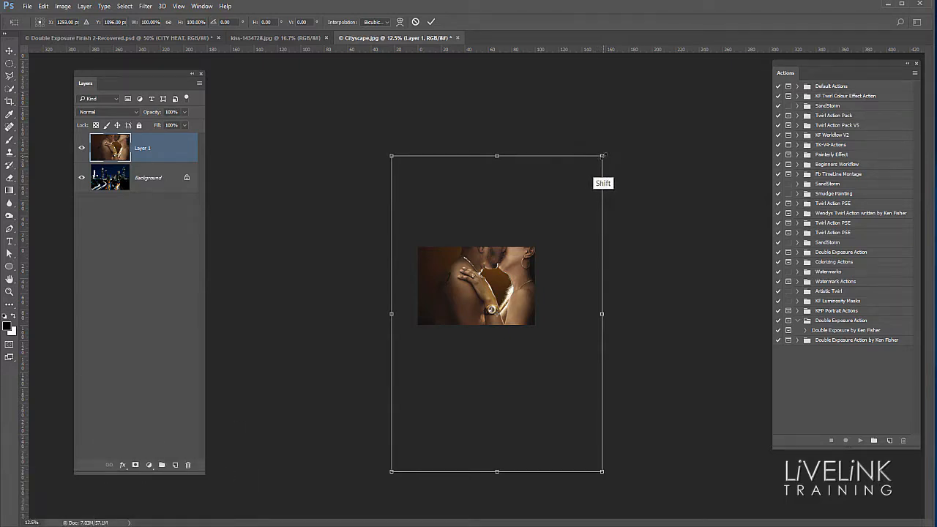
{"action": "left_click_drag", "start_coordinate": [601, 156], "coordinate": [550, 256]}
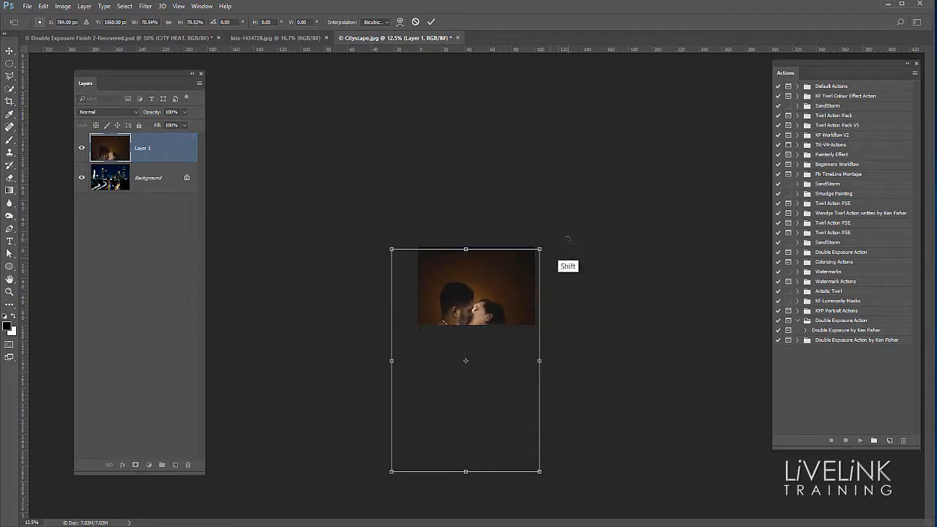
{"action": "left_click_drag", "start_coordinate": [496, 297], "coordinate": [525, 266]}
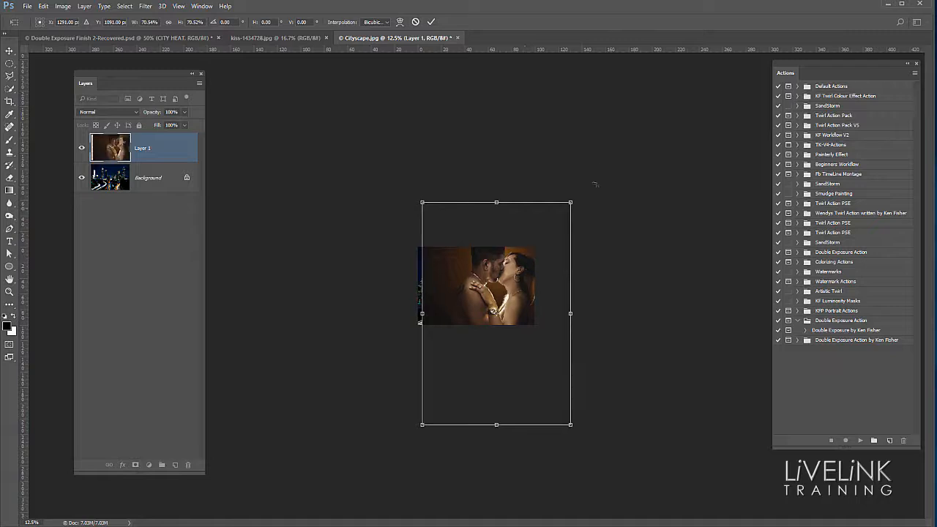
Rotate the couple layer counterclockwise by about 16.7 degrees, shift it toward the image's right side and finish the transform.
{"action": "left_click_drag", "start_coordinate": [615, 180], "coordinate": [586, 129]}
{"action": "left_click_drag", "start_coordinate": [528, 279], "coordinate": [550, 277]}
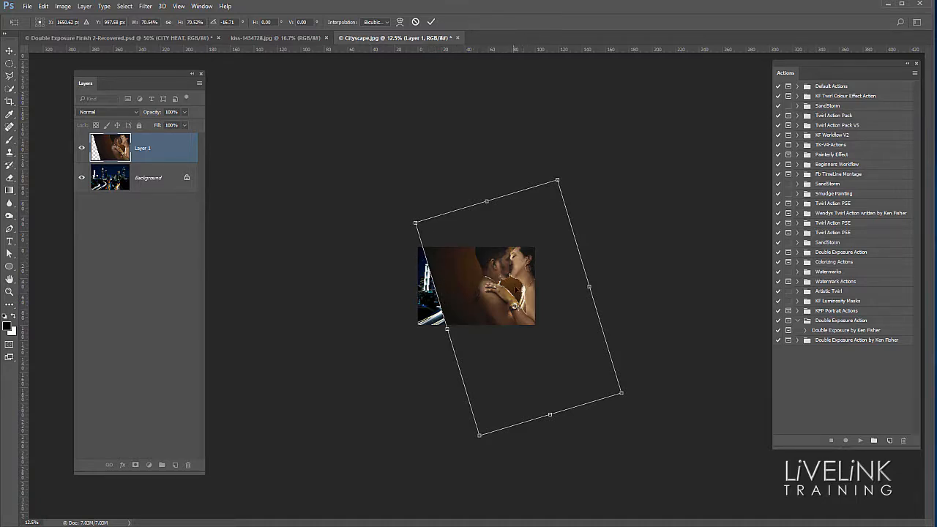
{"action": "key", "text": "Escape"}
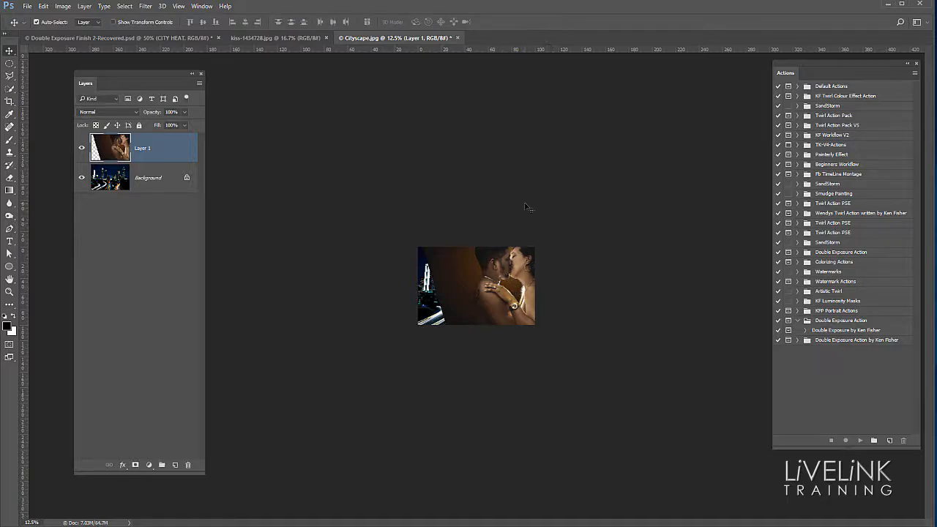
Close the Actions panel and move the floating Layers panel to the opposite side of the image.
{"action": "key", "text": "ctrl"}
{"action": "key", "text": "ctrl+minus"}
{"action": "key", "text": "ctrl+plus"}
{"action": "key", "text": "ctrl+plus"}
{"action": "key", "text": "ctrl+plus"}
{"action": "key", "text": "ctrl+plus"}
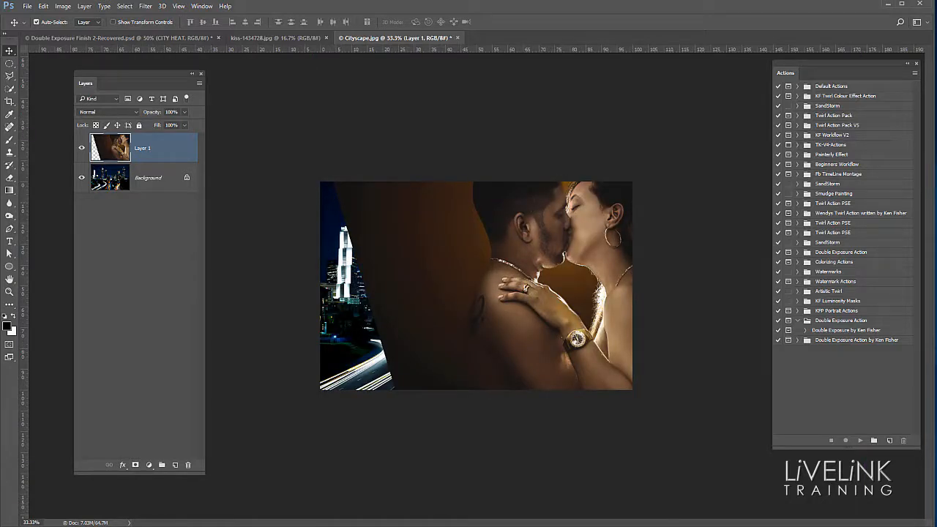
{"action": "left_click", "coordinate": [916, 64]}
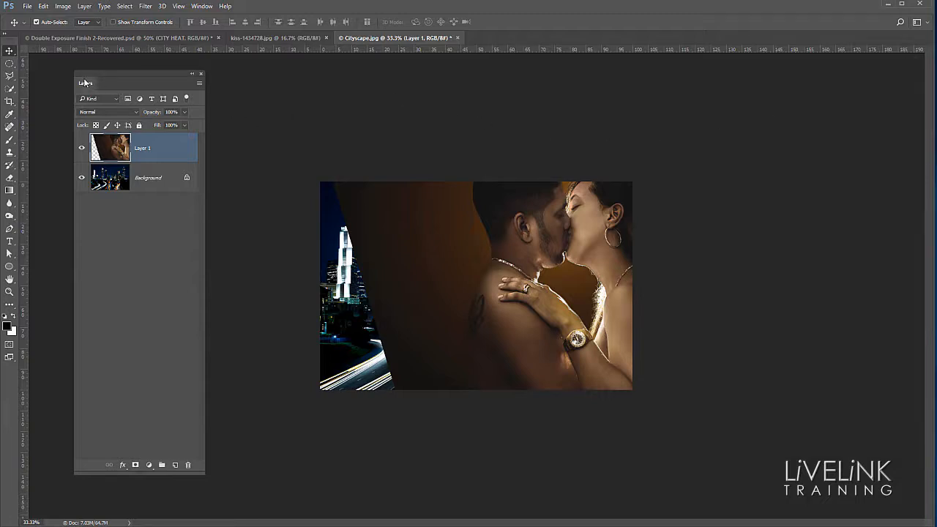
{"action": "left_click_drag", "start_coordinate": [88, 85], "coordinate": [813, 87]}
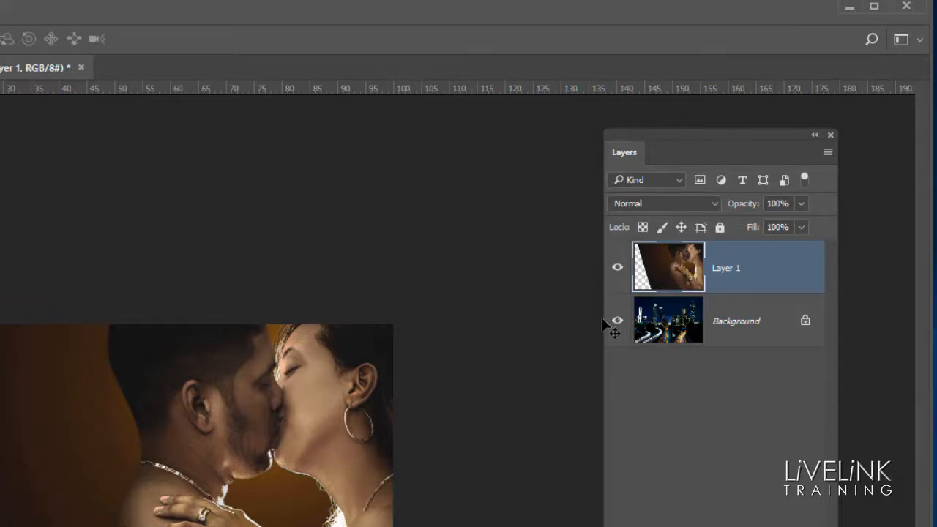
Convert the locked Background layer into a regular layer, keeping the suggested name Layer 0.
{"action": "left_click", "coordinate": [736, 325]}
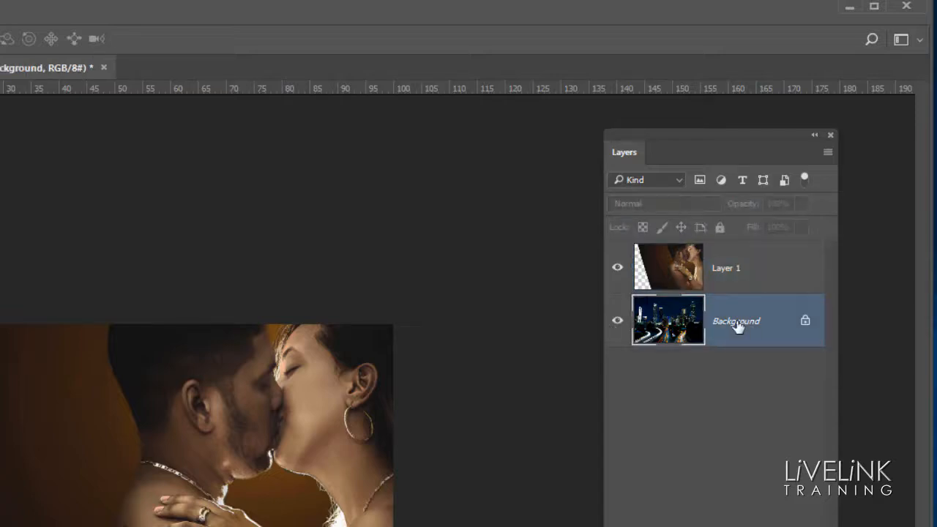
{"action": "double_click", "coordinate": [736, 325]}
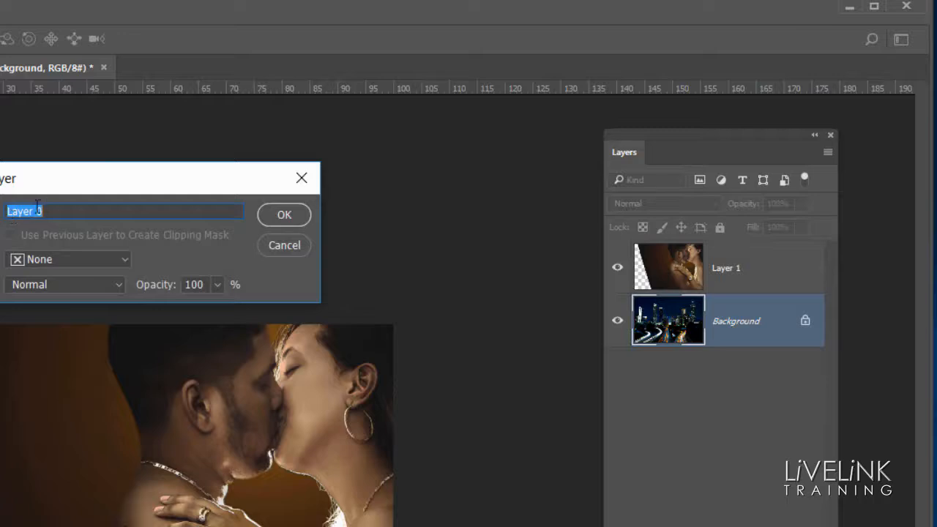
{"action": "left_click", "coordinate": [284, 213]}
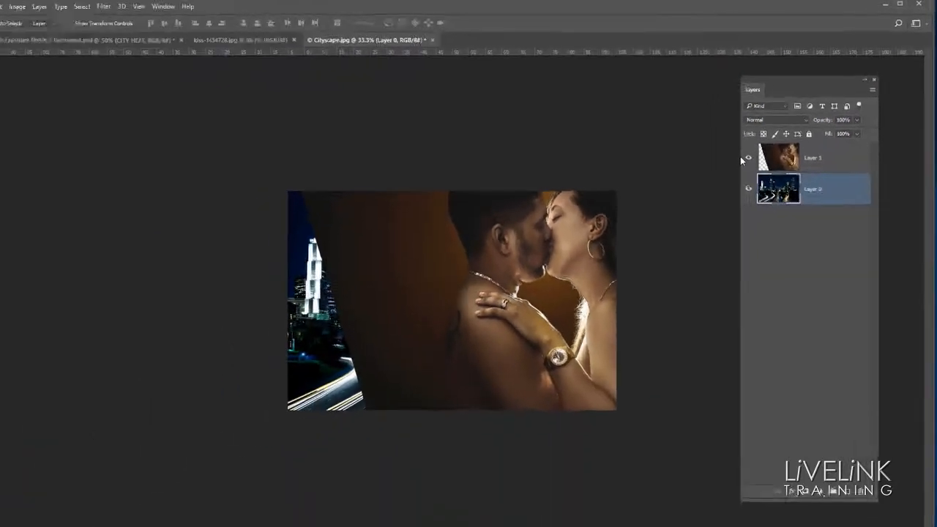
Put the couple layer, Layer 1, into a group named "Top Image".
{"action": "left_click", "coordinate": [767, 268]}
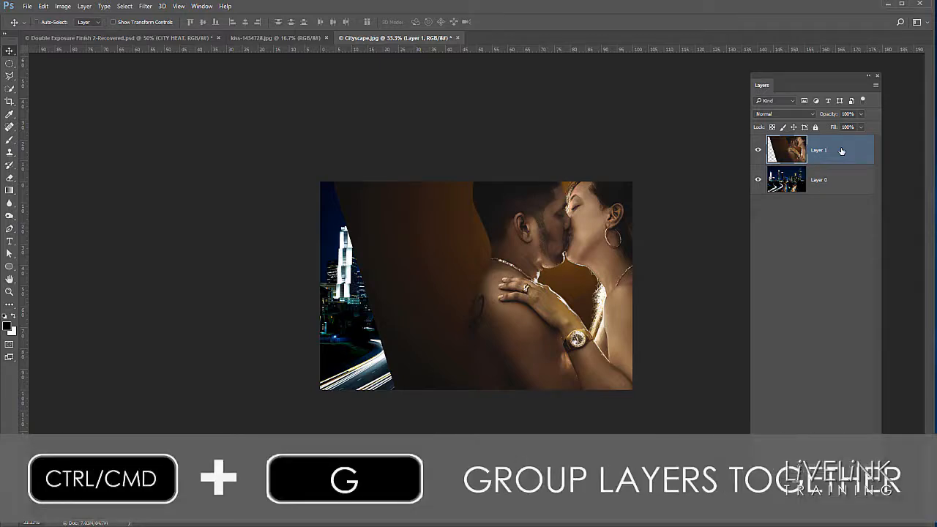
{"action": "key", "text": "ctrl+g"}
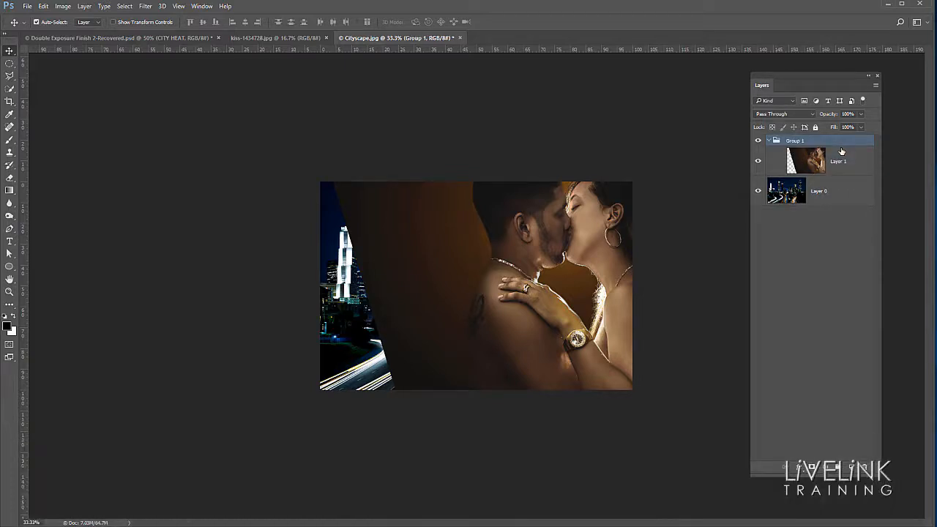
{"action": "double_click", "coordinate": [794, 141]}
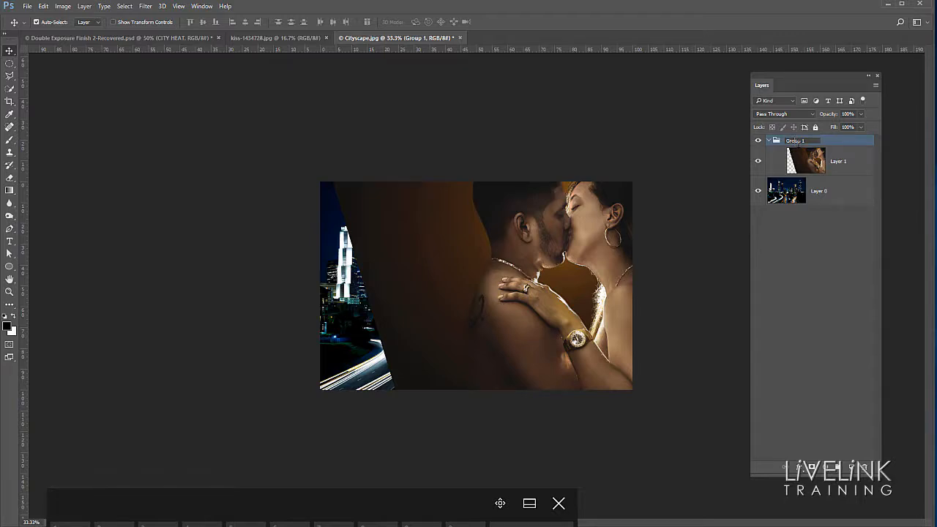
{"action": "type", "text": "Top Image"}
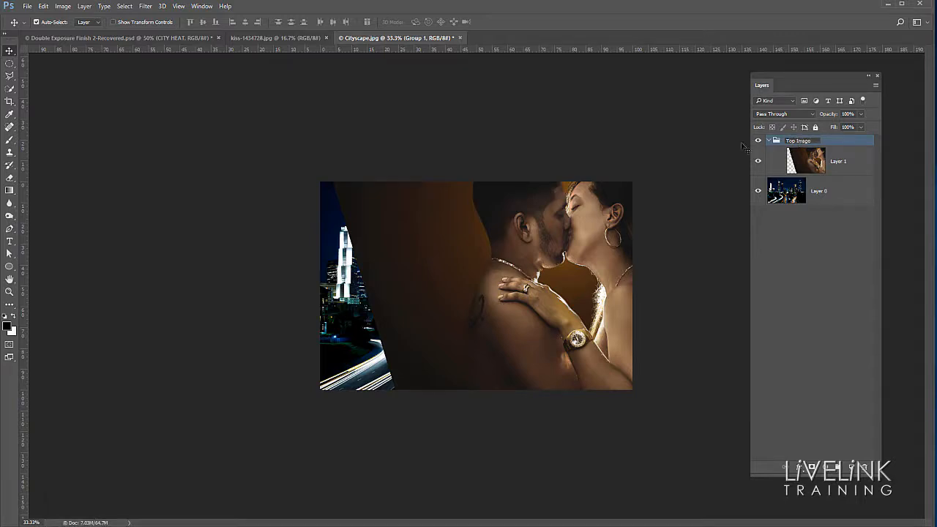
Put the cityscape layer, Layer 0, into a group named "Bottom Image".
{"action": "left_click", "coordinate": [836, 196]}
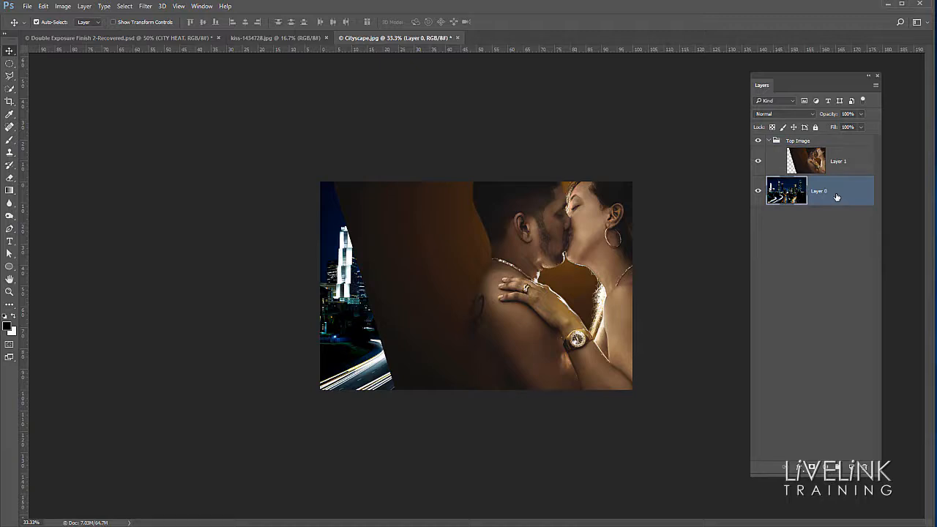
{"action": "key", "text": "ctrl+g"}
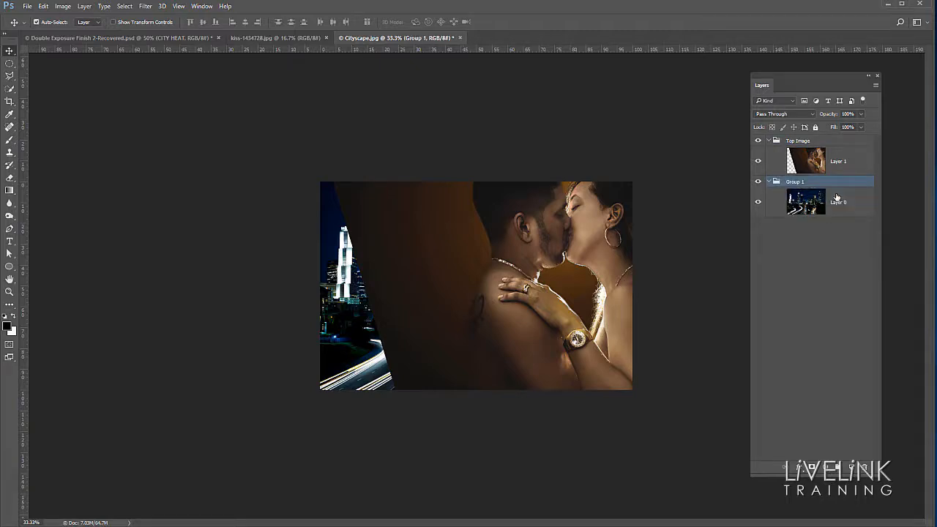
{"action": "double_click", "coordinate": [795, 182]}
{"action": "type", "text": "Bottom Image"}
{"action": "key", "text": "Return"}
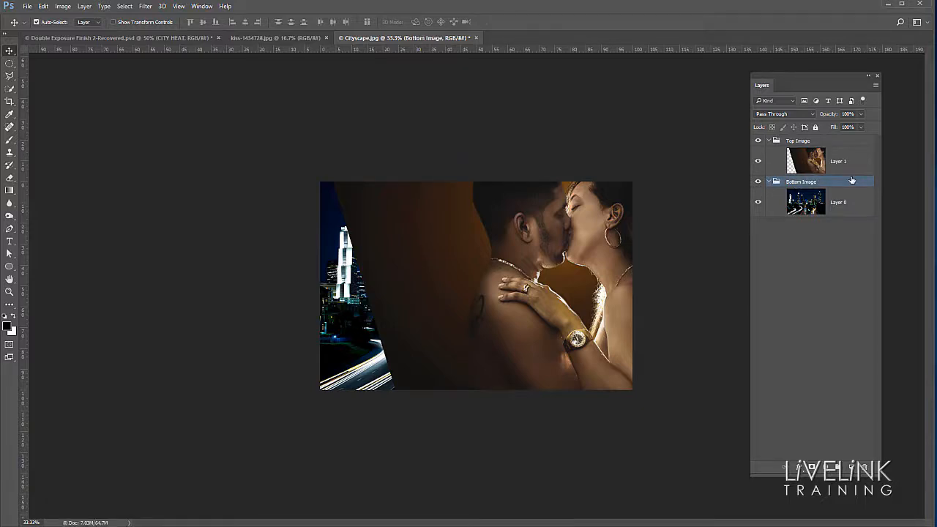
Collapse the Top Image and Bottom Image groups, reopening each one briefly to check the layer inside.
{"action": "left_click", "coordinate": [768, 181]}
{"action": "left_click", "coordinate": [768, 141]}
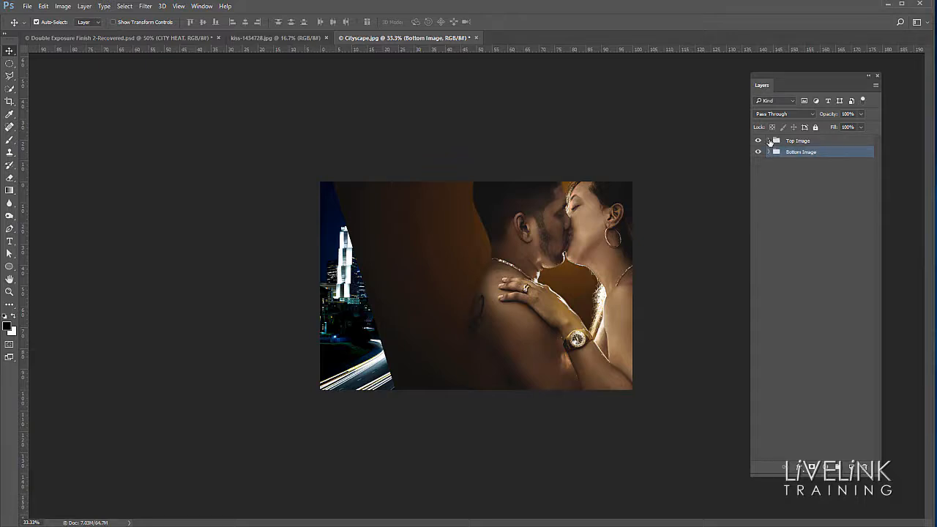
{"action": "left_click", "coordinate": [769, 141]}
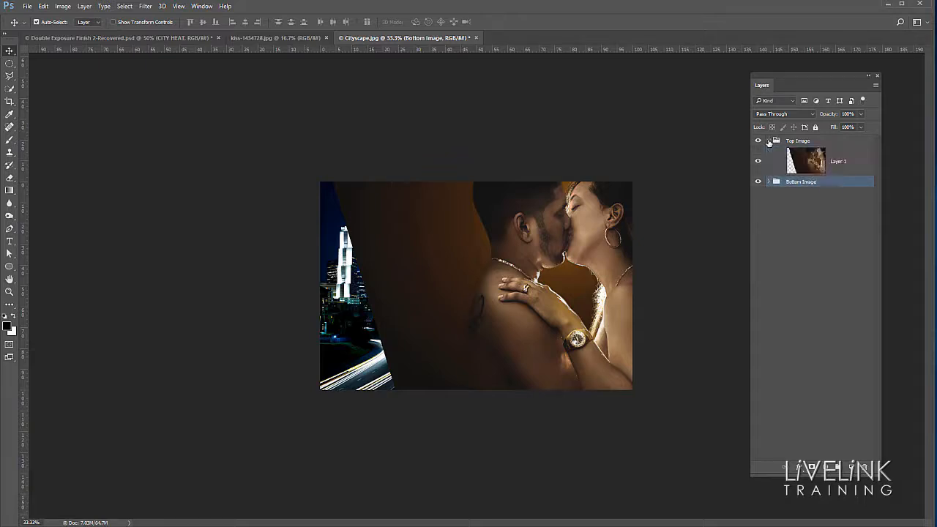
{"action": "left_click", "coordinate": [770, 142]}
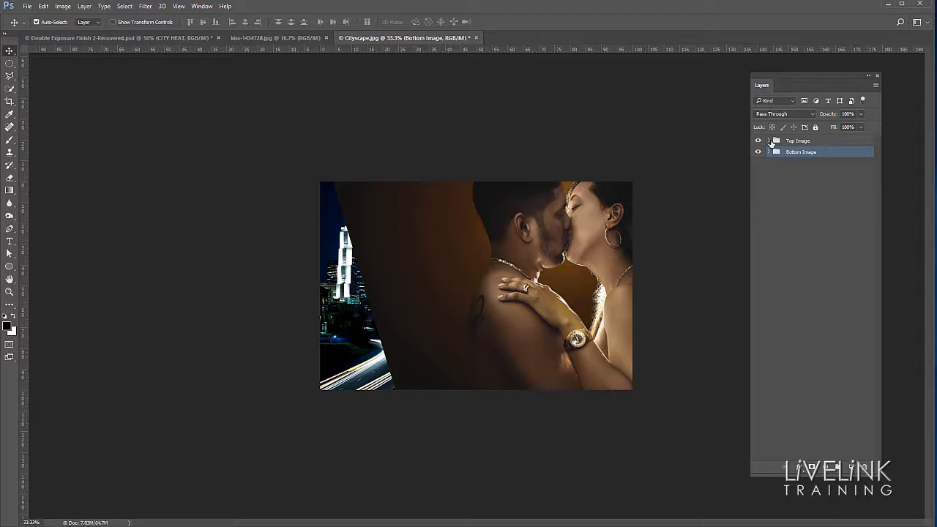
{"action": "left_click", "coordinate": [769, 152]}
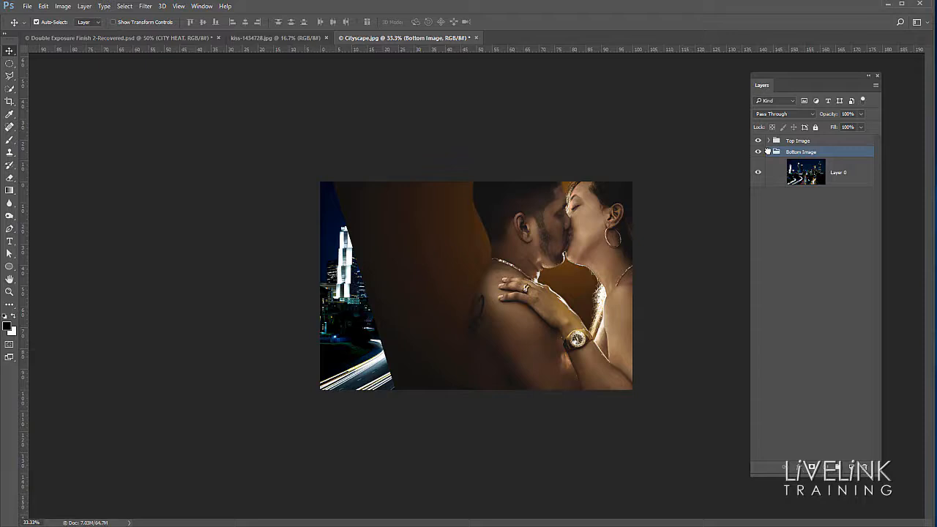
{"action": "left_click", "coordinate": [769, 153]}
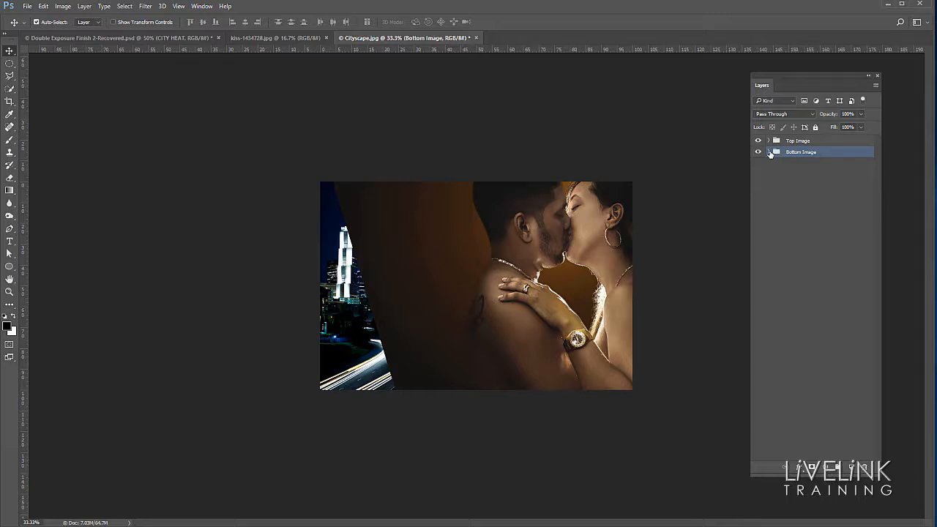
{"action": "left_click", "coordinate": [768, 153]}
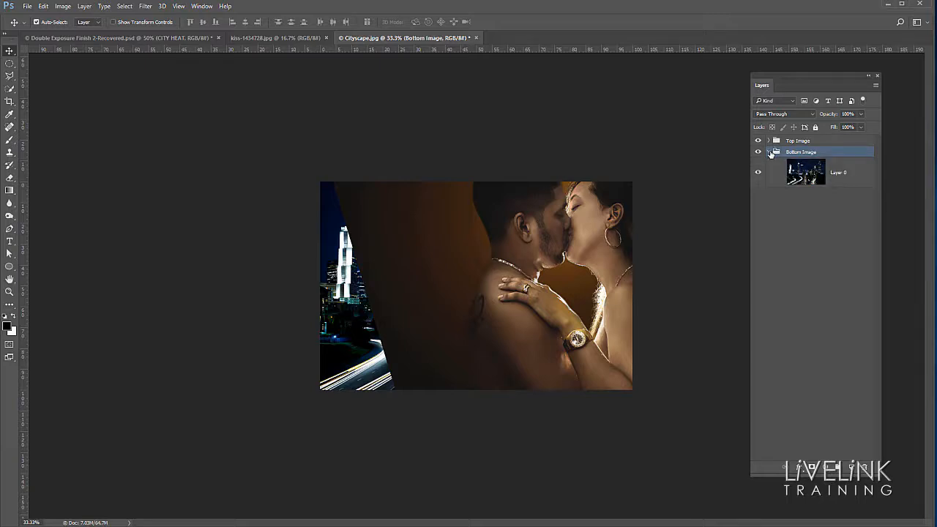
{"action": "left_click", "coordinate": [768, 152]}
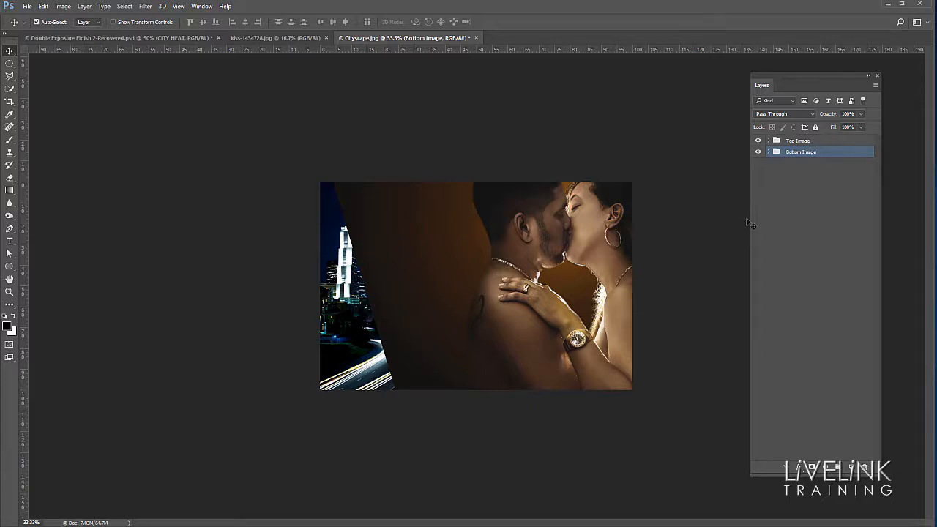
Add a red solid color fill layer (#f80707) above the couple layer inside the Top Image group.
{"action": "left_click", "coordinate": [829, 141]}
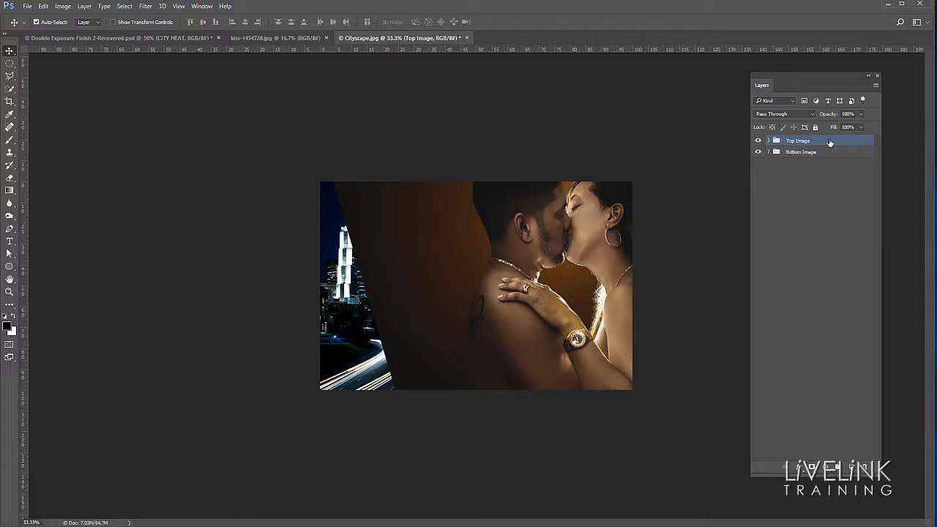
{"action": "left_click", "coordinate": [768, 140]}
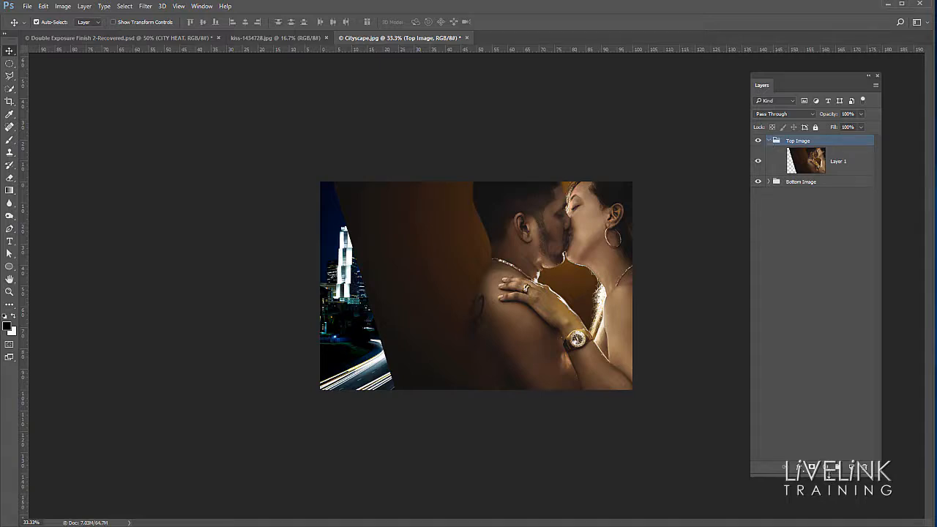
{"action": "left_click", "coordinate": [829, 469]}
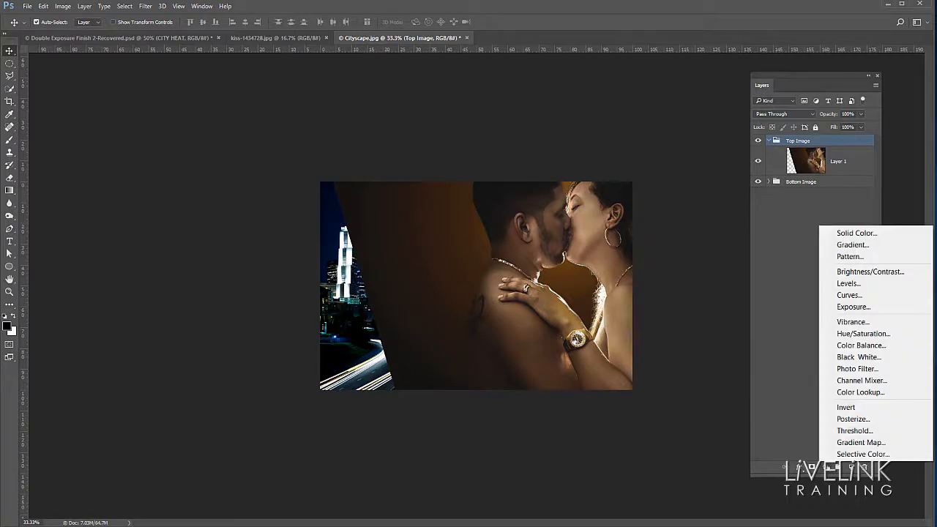
{"action": "left_click", "coordinate": [855, 233]}
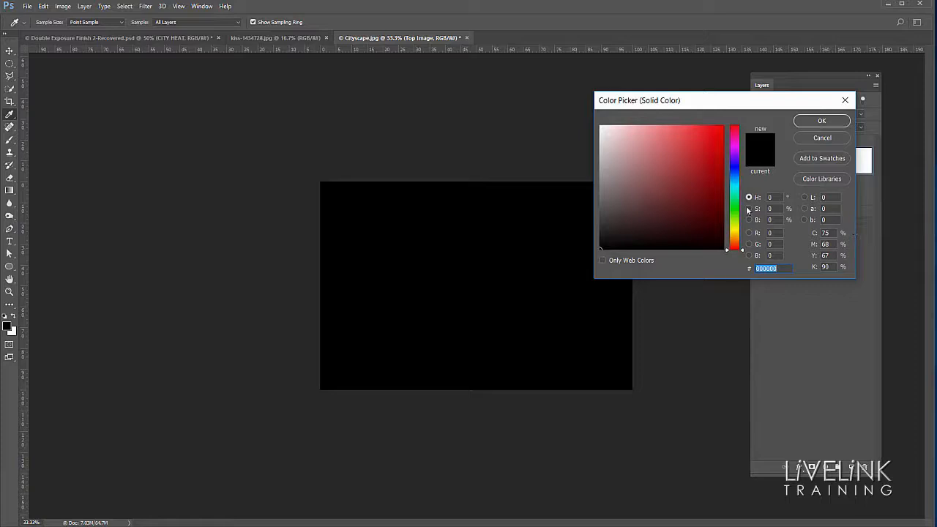
{"action": "left_click", "coordinate": [720, 129]}
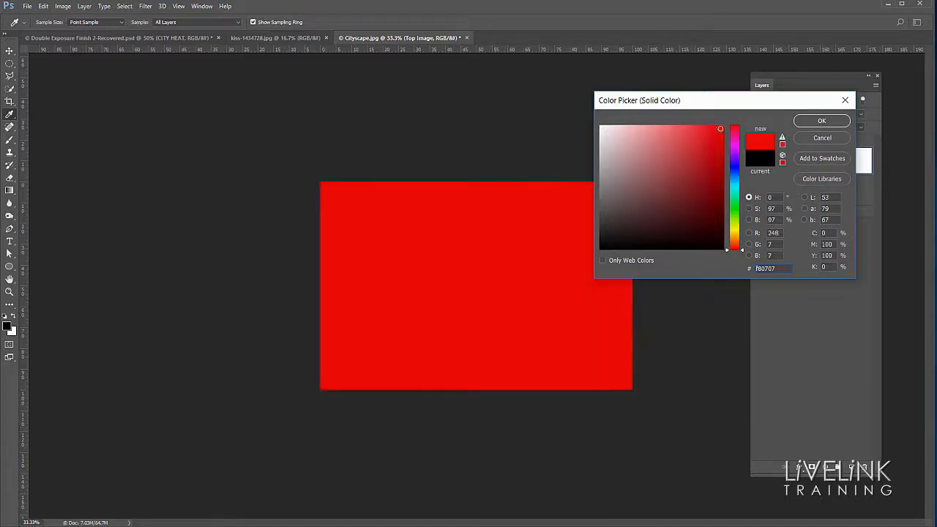
{"action": "left_click", "coordinate": [821, 121]}
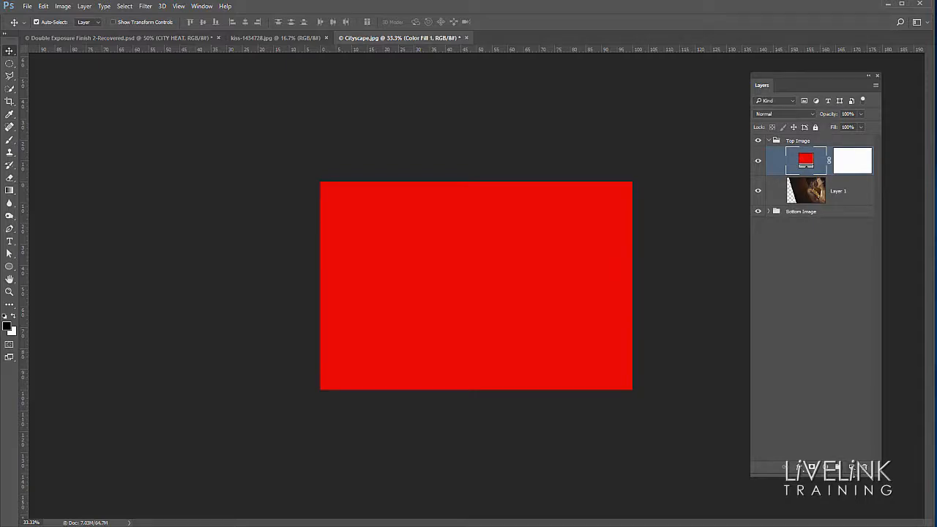
Add Black & White and Levels adjustment layers to the Top Image group, ordering them below the red fill with Levels directly above Layer 1.
{"action": "left_click", "coordinate": [828, 468]}
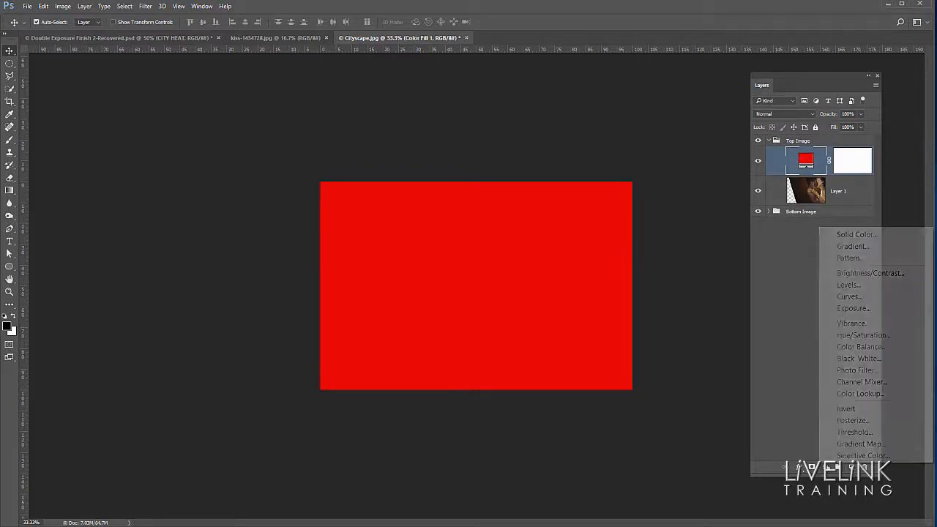
{"action": "left_click", "coordinate": [870, 358]}
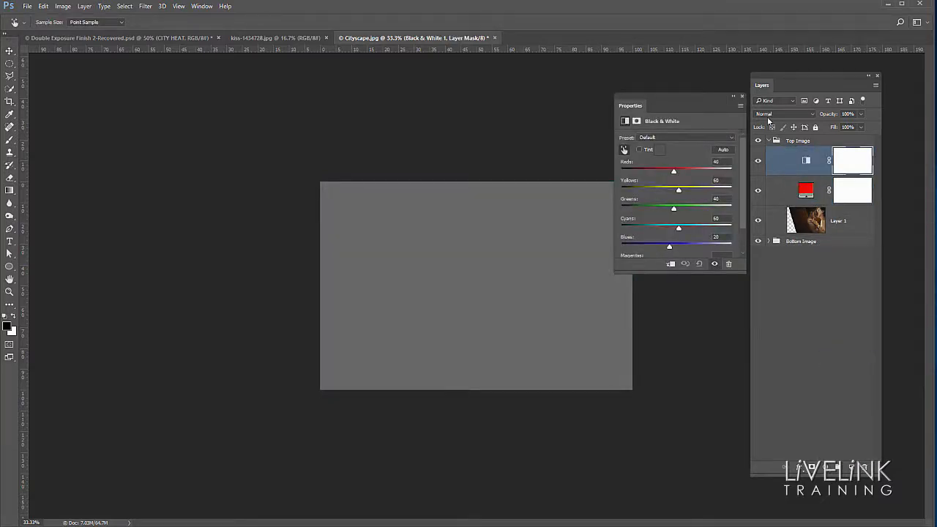
{"action": "left_click", "coordinate": [828, 468]}
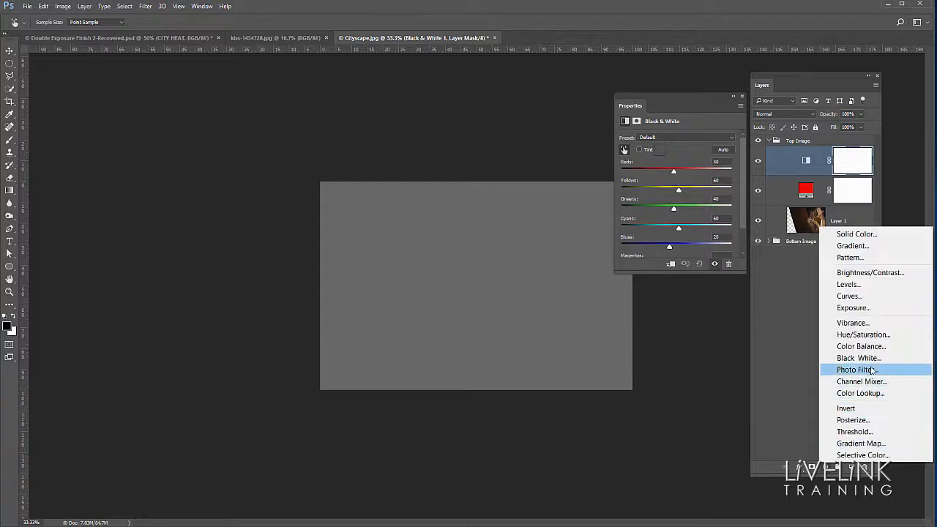
{"action": "left_click", "coordinate": [862, 284]}
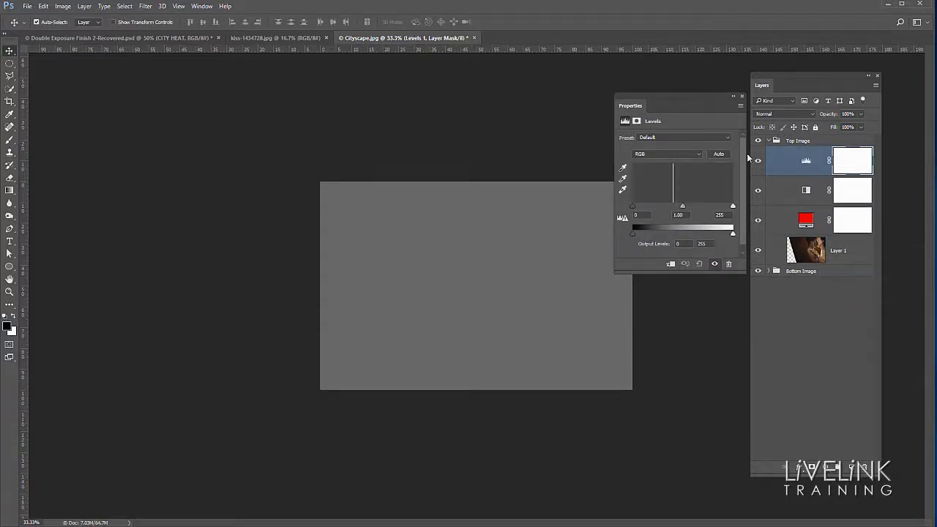
{"action": "left_click_drag", "start_coordinate": [794, 220], "coordinate": [790, 159]}
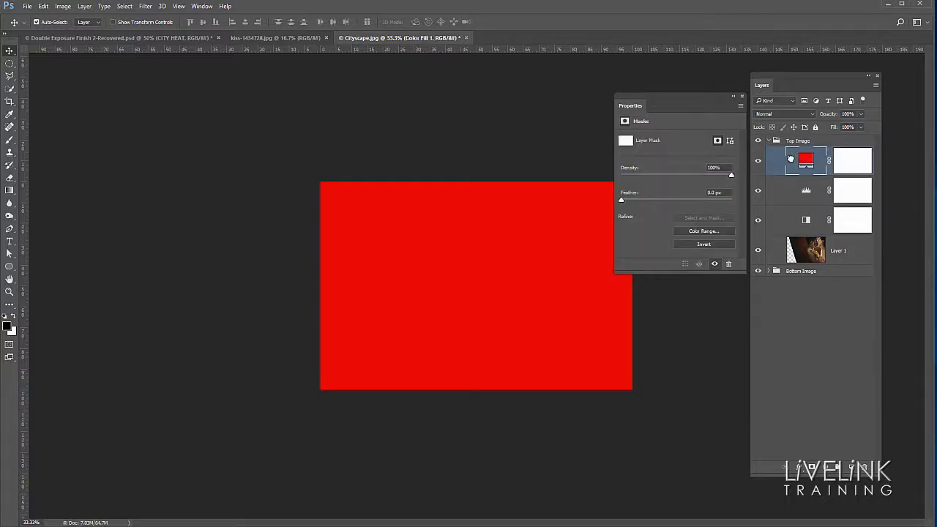
{"action": "left_click_drag", "start_coordinate": [805, 192], "coordinate": [815, 231]}
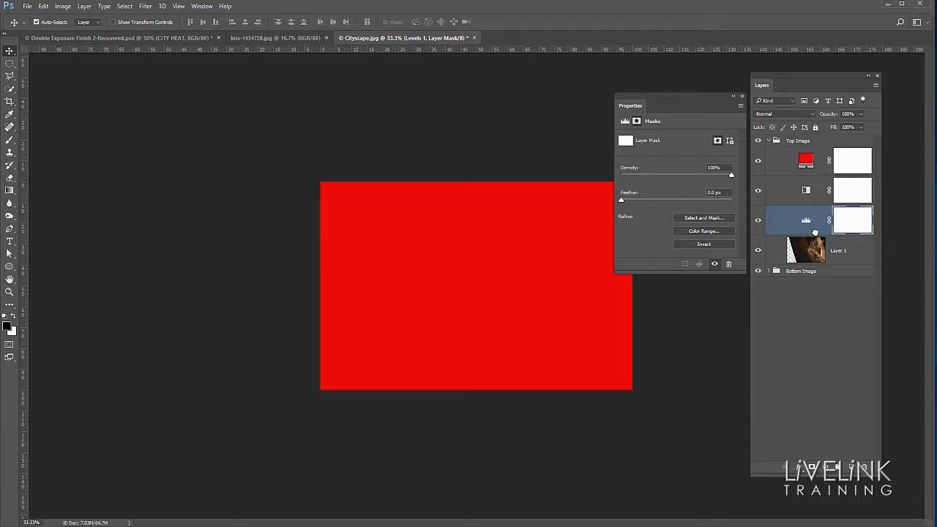
Set the Top Image group's blend mode to Lighten and the red fill layer's blend mode to Color.
{"action": "left_click", "coordinate": [826, 141]}
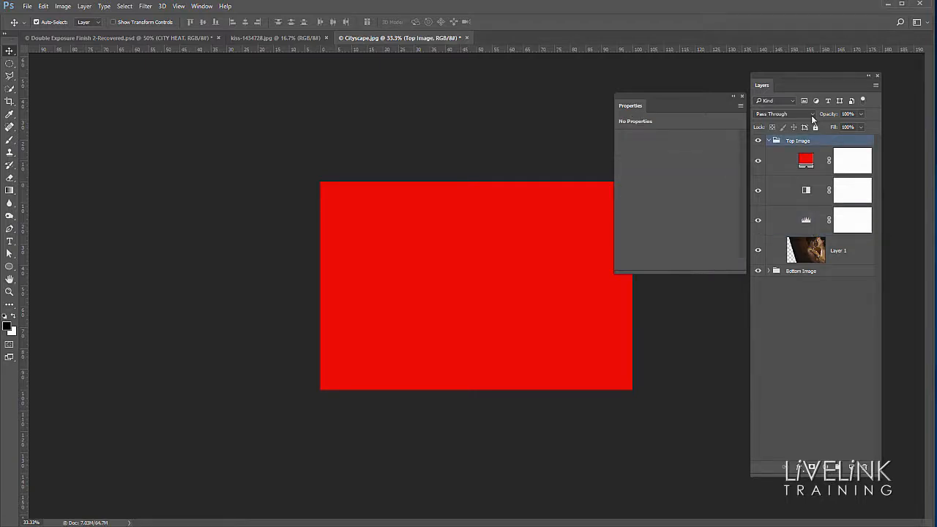
{"action": "left_click", "coordinate": [812, 114]}
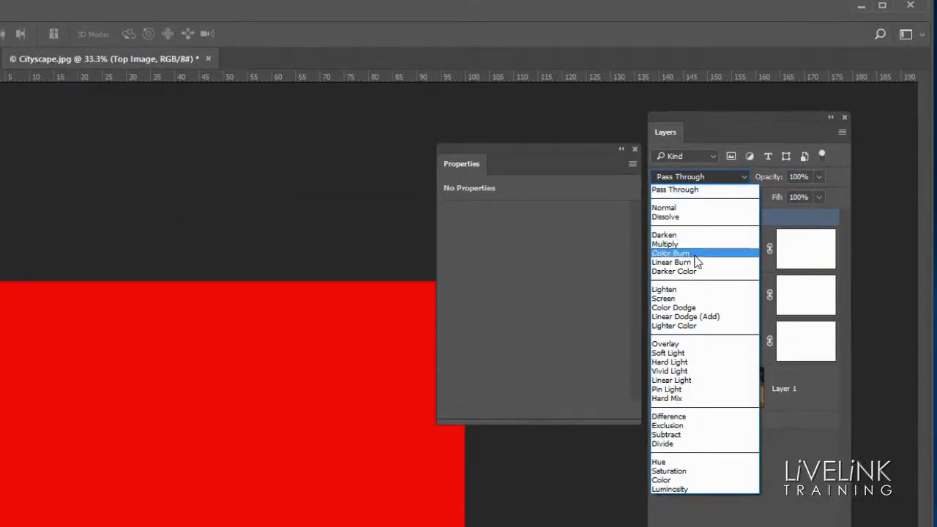
{"action": "left_click", "coordinate": [690, 290]}
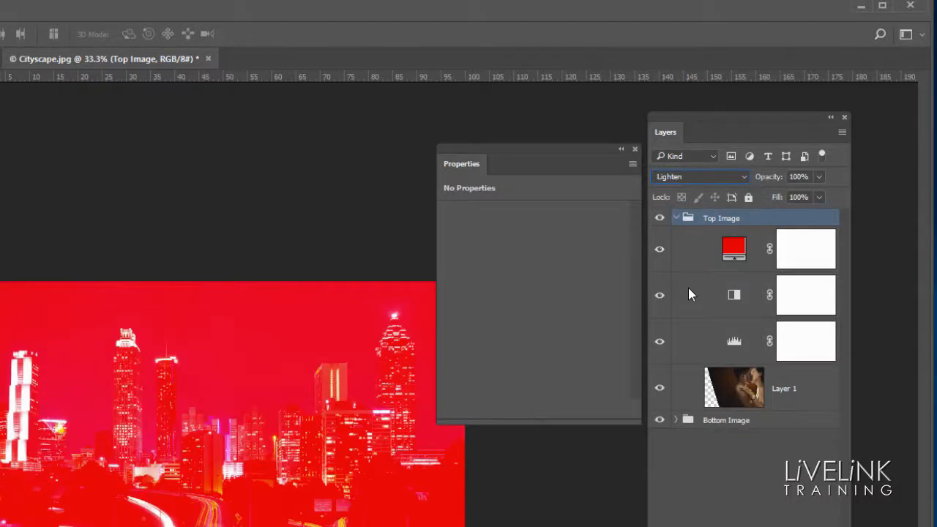
{"action": "left_click", "coordinate": [703, 258]}
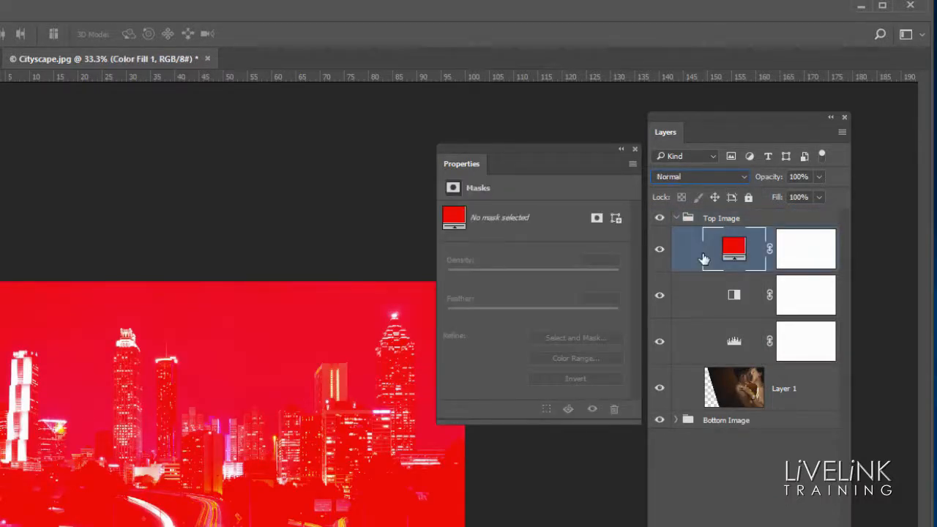
{"action": "left_click", "coordinate": [747, 177]}
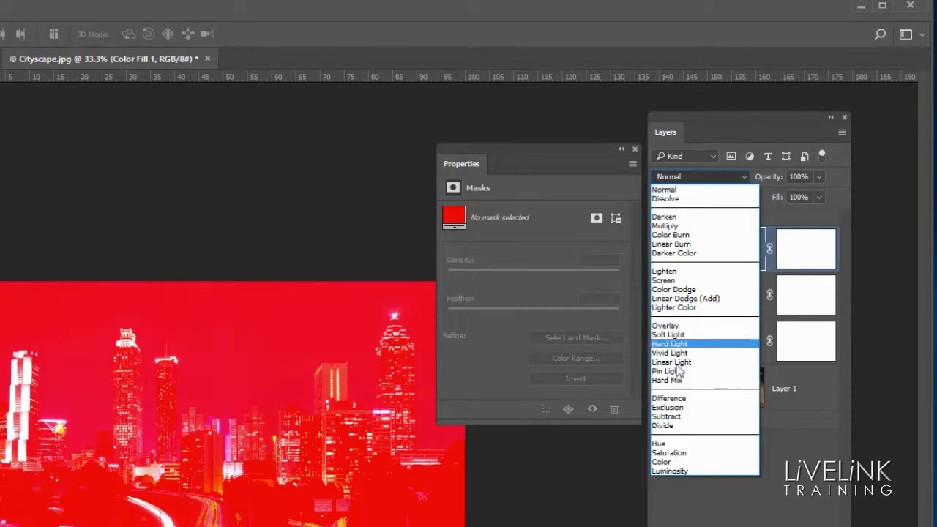
{"action": "left_click", "coordinate": [703, 461]}
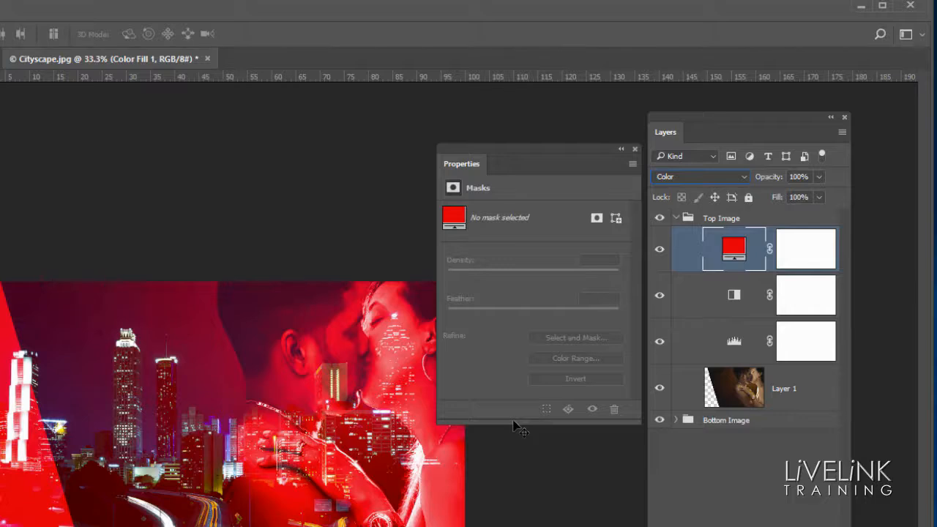
Collapse the Top Image group and add a blue solid color fill layer (#0b15d8) above Layer 0 in the Bottom Image group.
{"action": "left_click", "coordinate": [675, 218]}
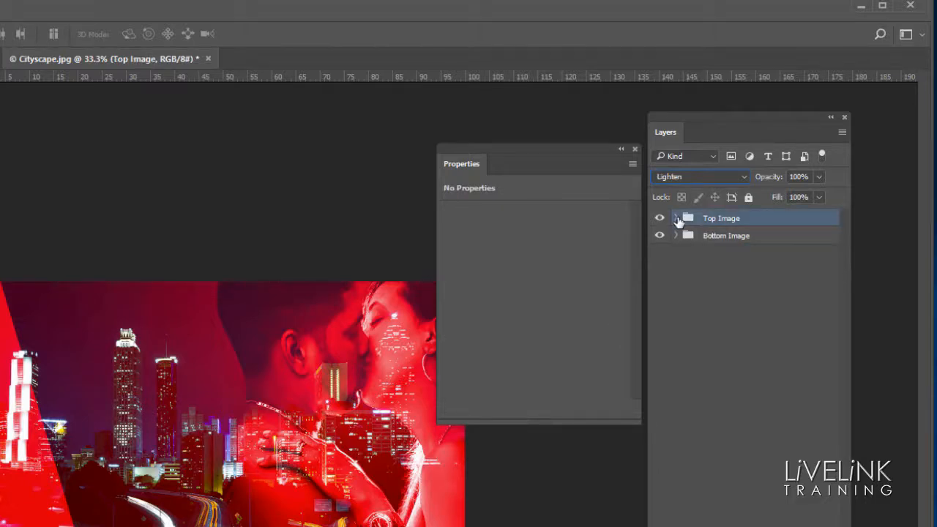
{"action": "left_click", "coordinate": [675, 235]}
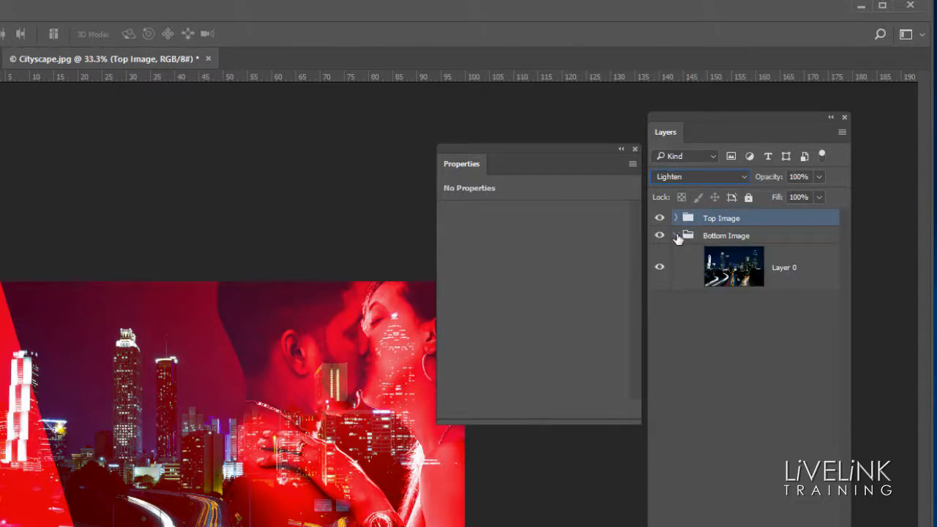
{"action": "left_click", "coordinate": [795, 281]}
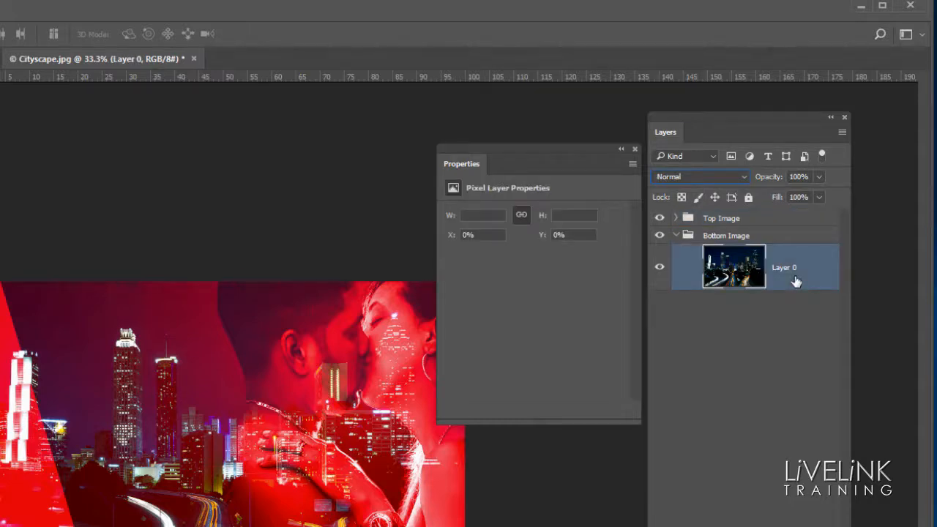
{"action": "left_click", "coordinate": [757, 526]}
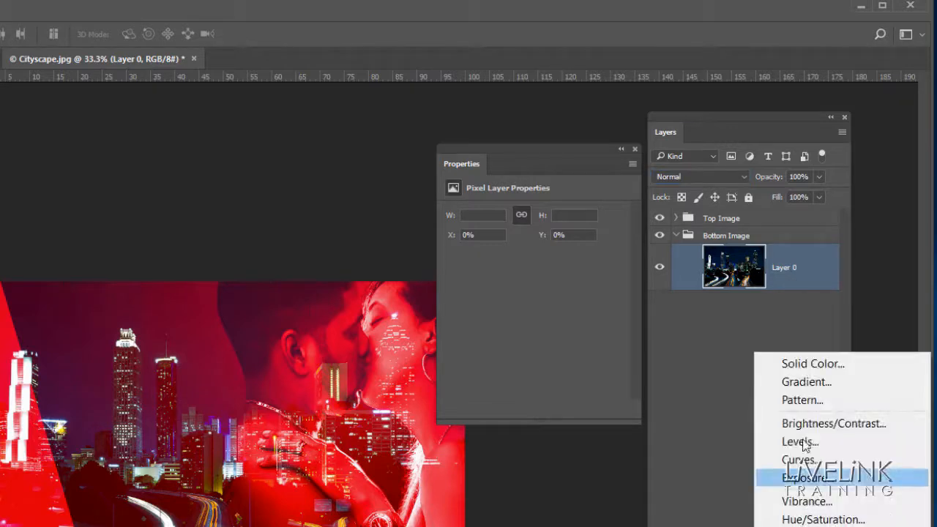
{"action": "left_click", "coordinate": [838, 365]}
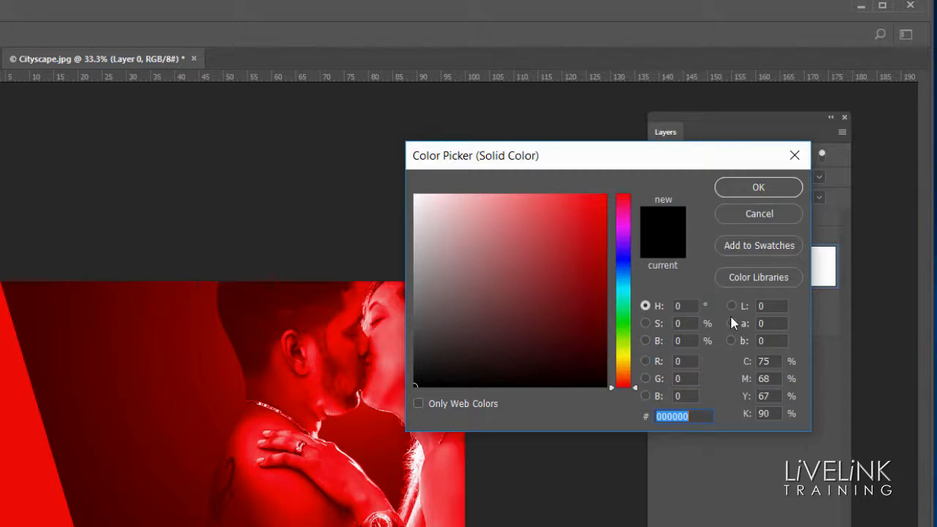
{"action": "left_click", "coordinate": [623, 261]}
{"action": "left_click", "coordinate": [596, 224]}
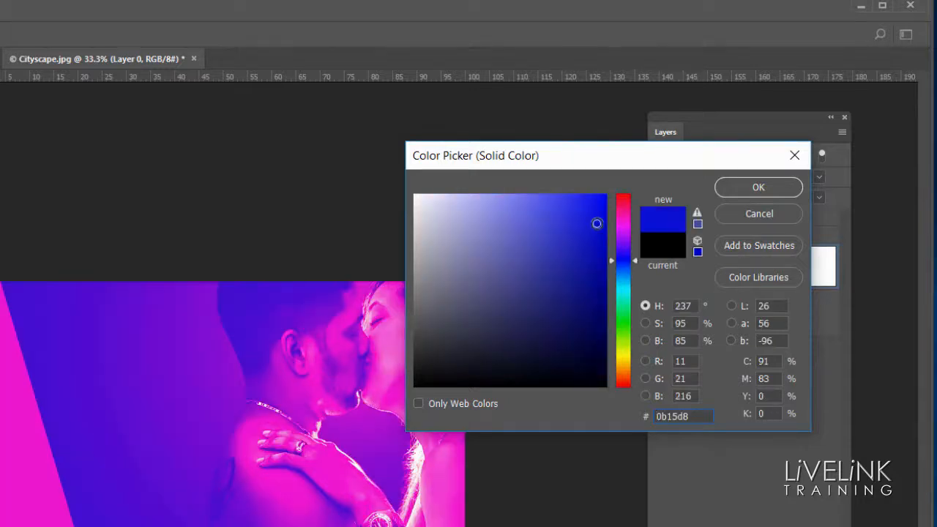
{"action": "left_click", "coordinate": [742, 188]}
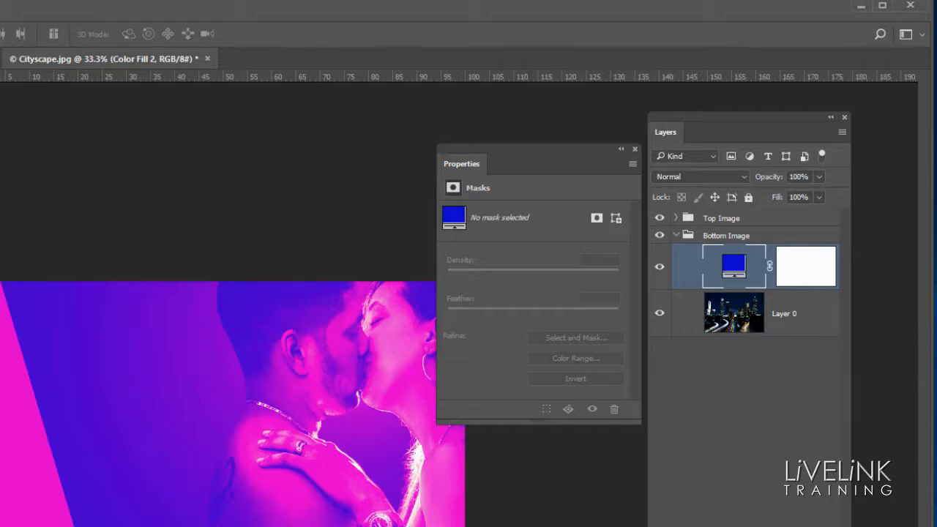
Add Black & White and Levels adjustment layers to the Bottom Image group, ordering them below the blue fill with Levels directly above Layer 0.
{"action": "left_click", "coordinate": [754, 525]}
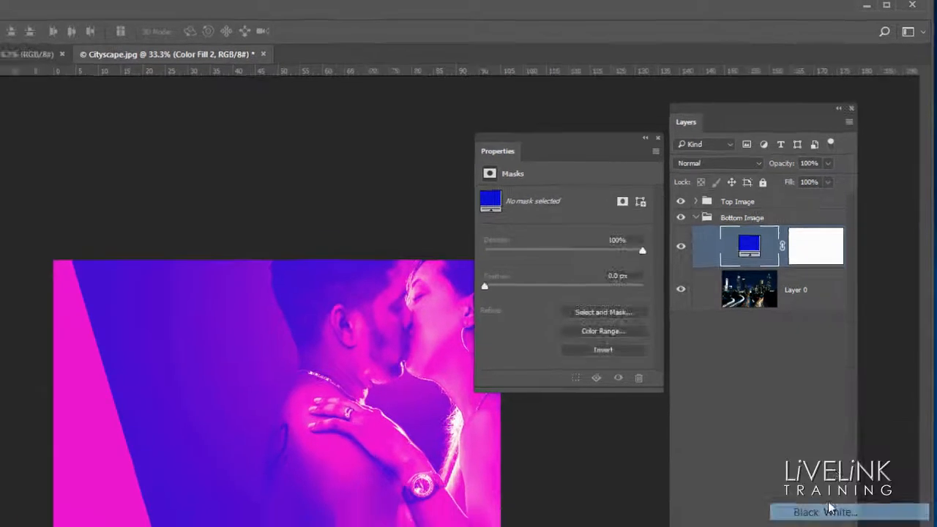
{"action": "left_click", "coordinate": [812, 526]}
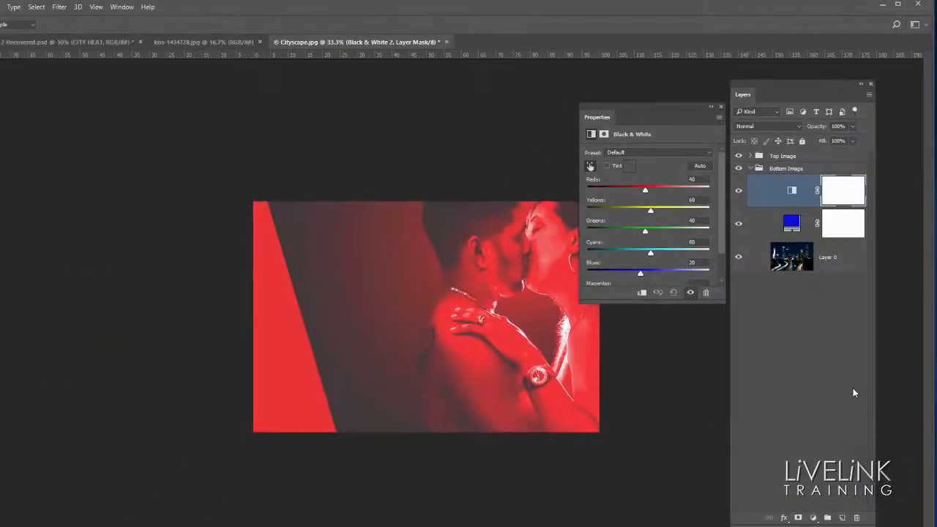
{"action": "left_click", "coordinate": [812, 517]}
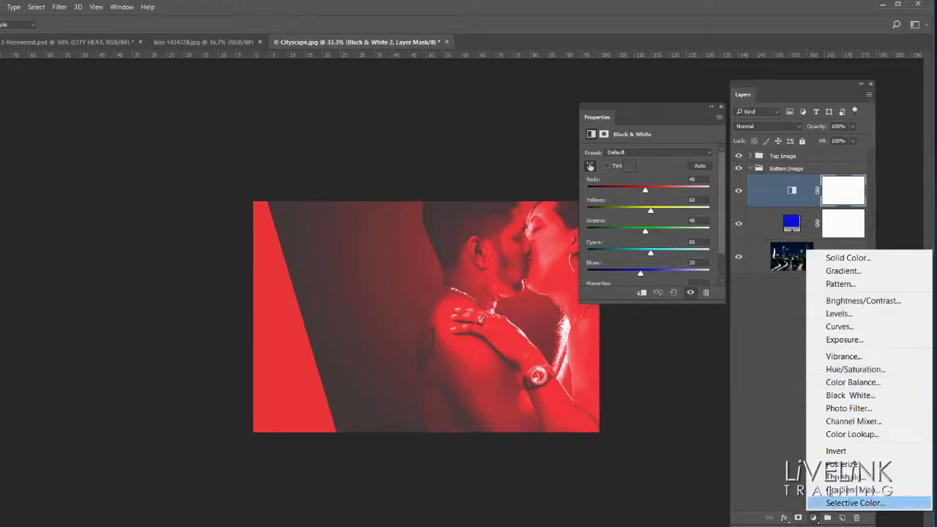
{"action": "left_click", "coordinate": [849, 313]}
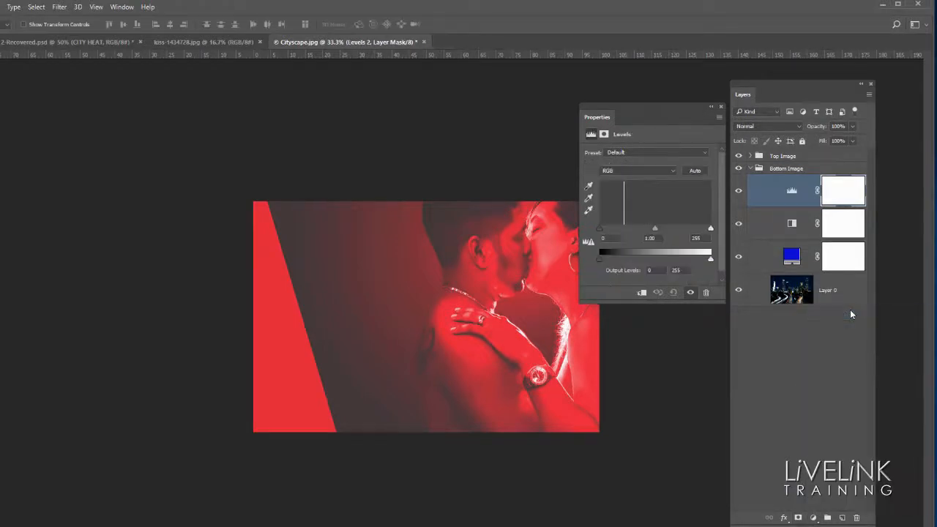
{"action": "left_click_drag", "start_coordinate": [778, 256], "coordinate": [798, 275]}
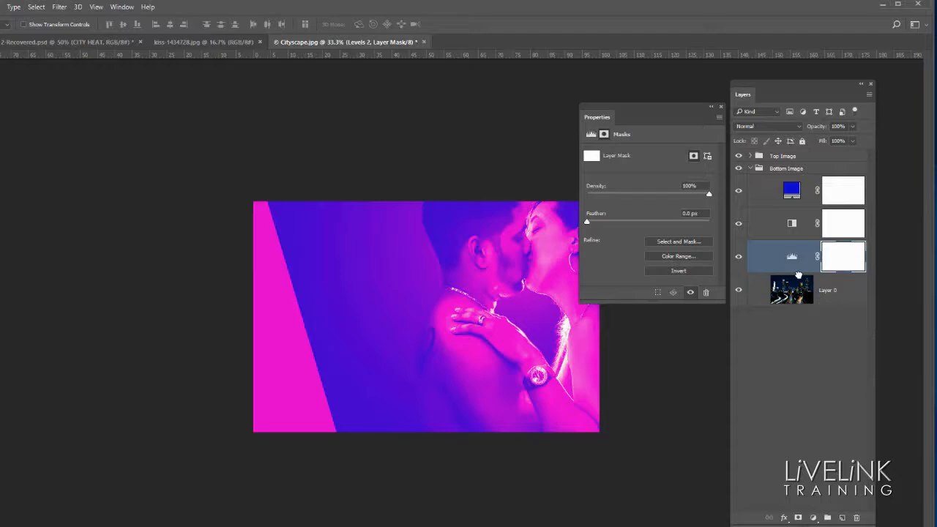
Set the Bottom Image group's blend mode to Lighten and change the blue fill layer's blend mode to tint the cityscape blue.
{"action": "left_click", "coordinate": [803, 168]}
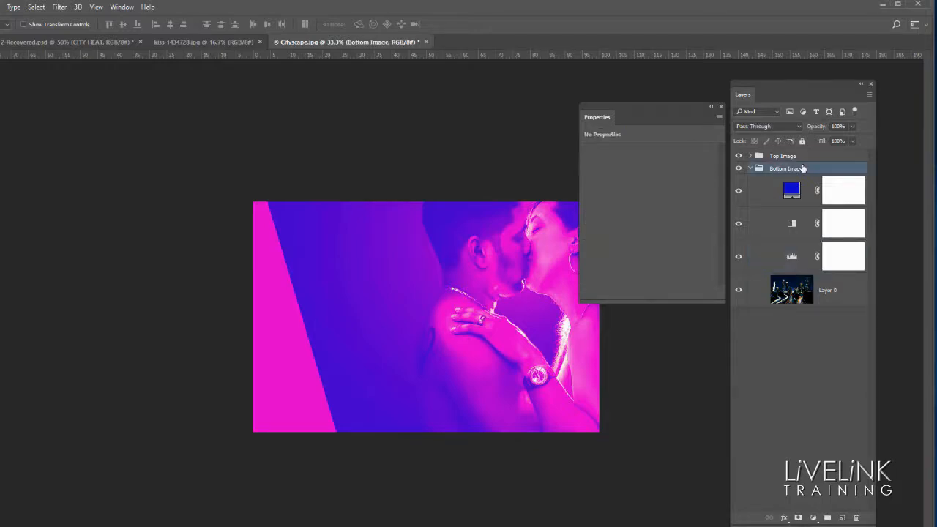
{"action": "left_click", "coordinate": [801, 128]}
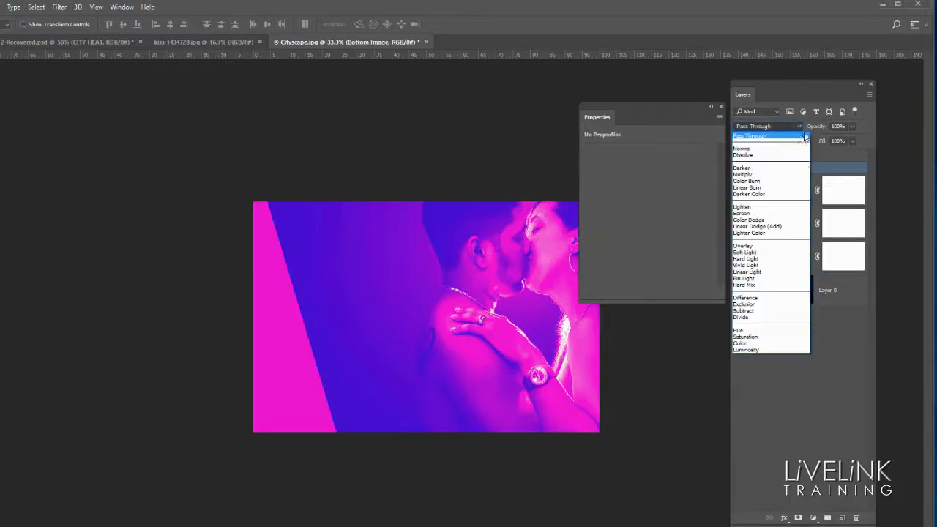
{"action": "left_click", "coordinate": [770, 208]}
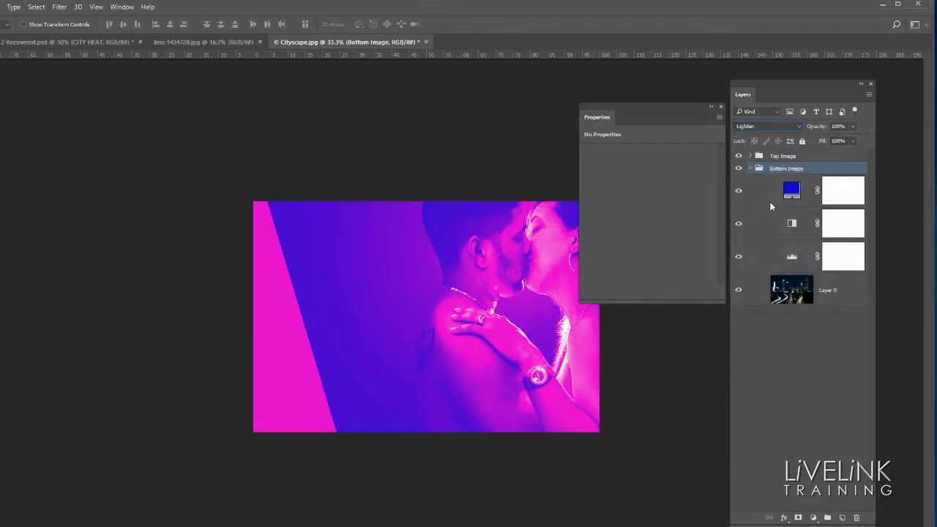
{"action": "left_click", "coordinate": [770, 198]}
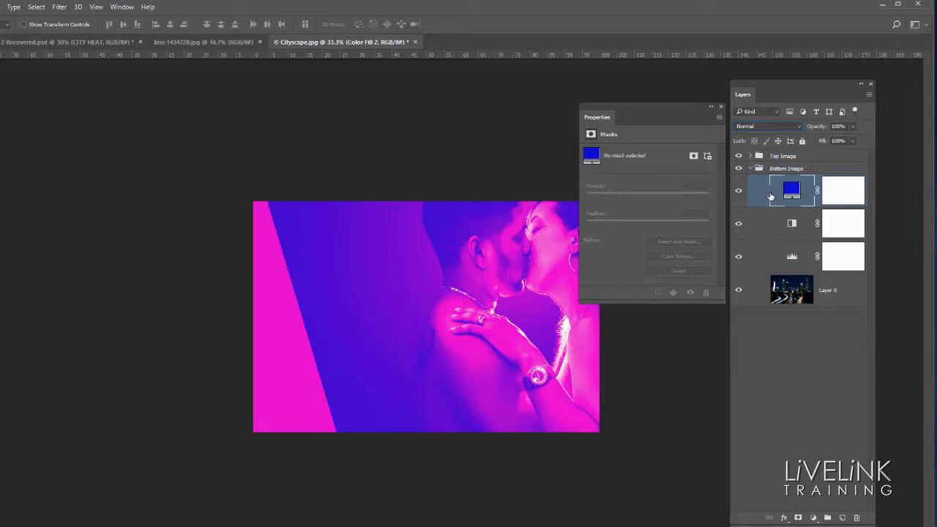
{"action": "left_click", "coordinate": [796, 126]}
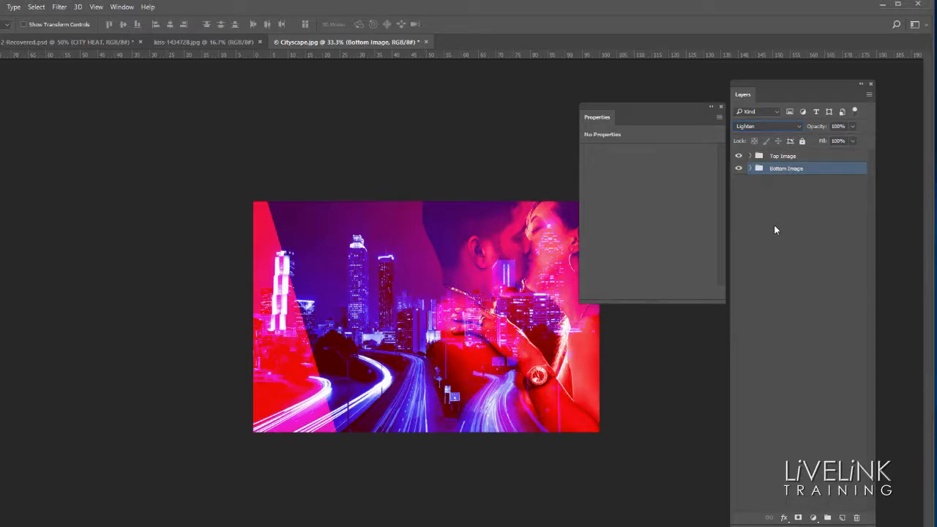
In the Top Image group's Black & White adjustment, set Reds to -25, Yellows to 61, Greens to 70 and Cyans to 57.
{"action": "left_click", "coordinate": [750, 156]}
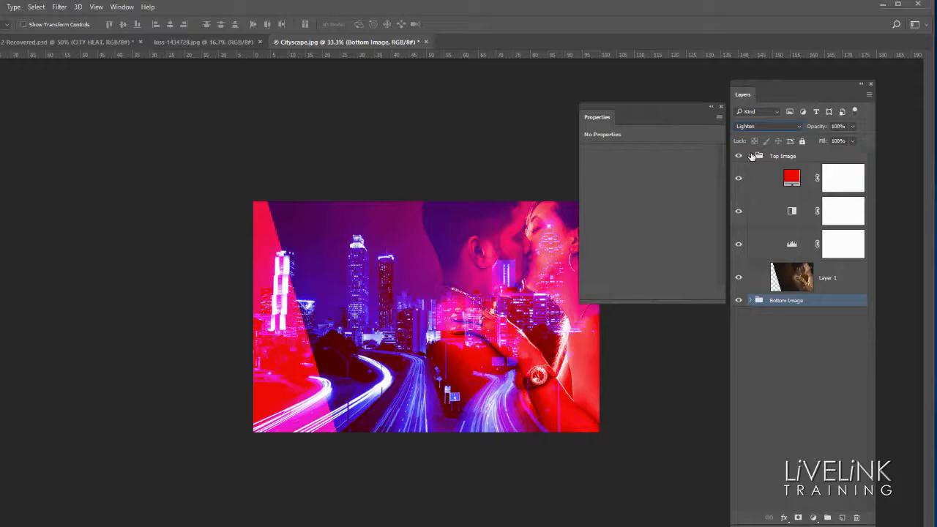
{"action": "left_click", "coordinate": [791, 210]}
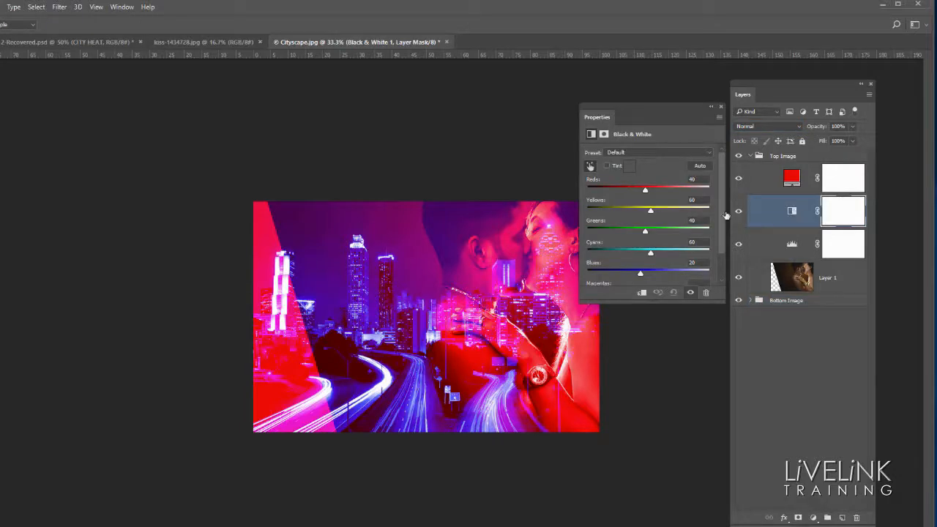
{"action": "left_click_drag", "start_coordinate": [644, 188], "coordinate": [649, 254]}
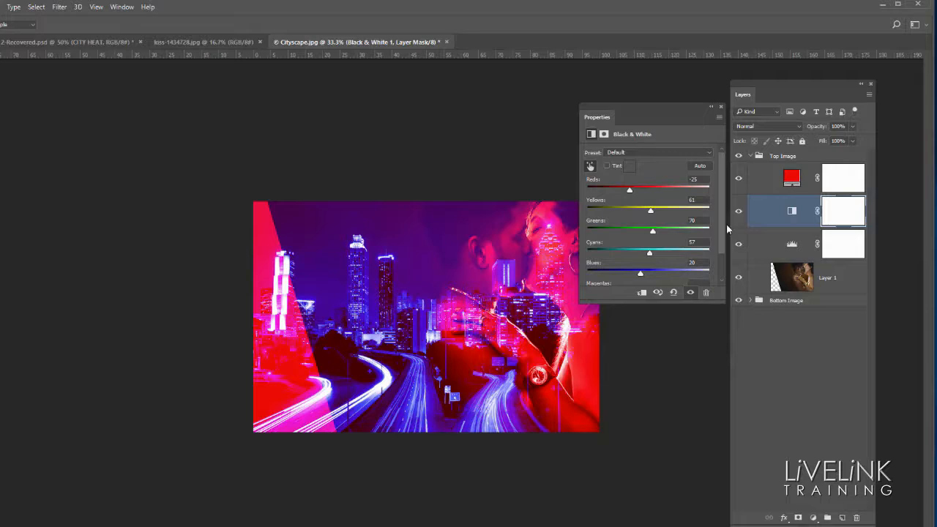
In the Top Image group's Levels adjustment, set the midtone input to 0.84 and the shadow input to 7.
{"action": "left_click", "coordinate": [791, 245]}
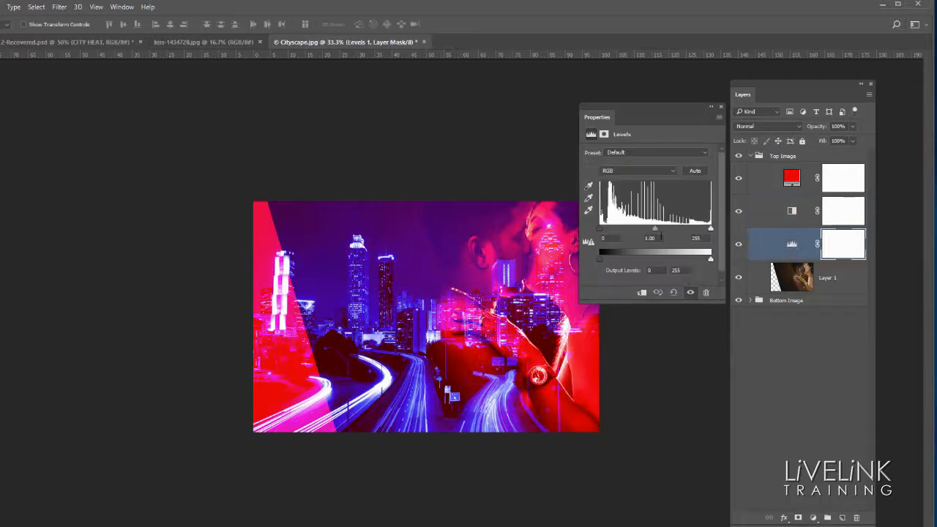
{"action": "left_click_drag", "start_coordinate": [655, 228], "coordinate": [662, 231]}
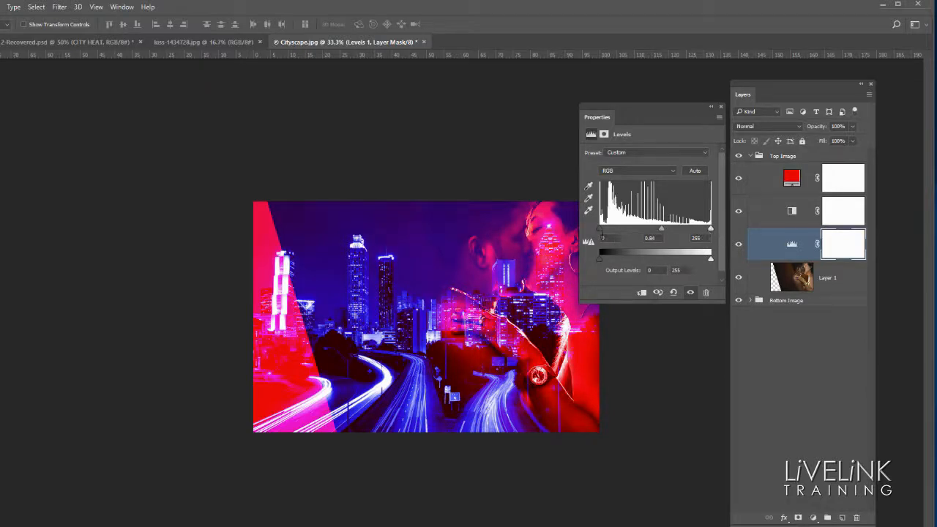
{"action": "left_click_drag", "start_coordinate": [601, 230], "coordinate": [604, 232]}
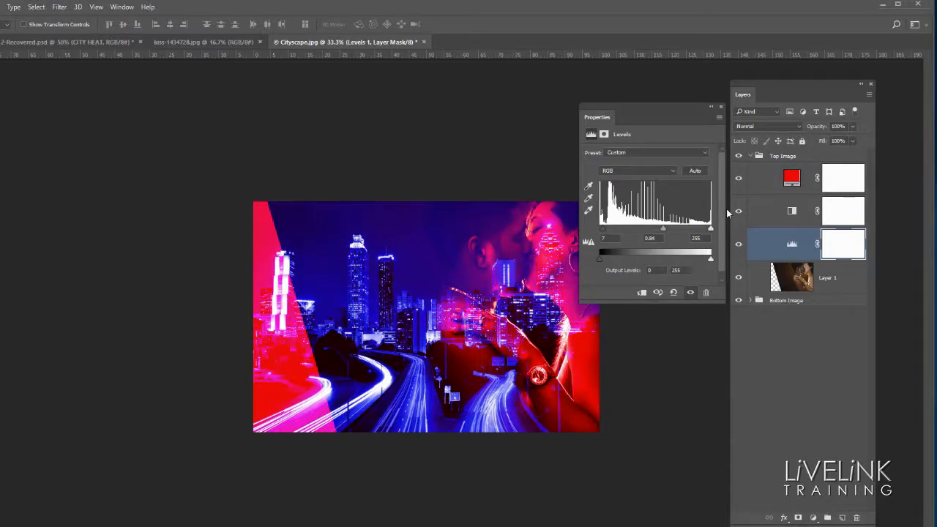
Expand the Bottom Image group and set Blues to -5 in its Black & White adjustment.
{"action": "left_click", "coordinate": [751, 301]}
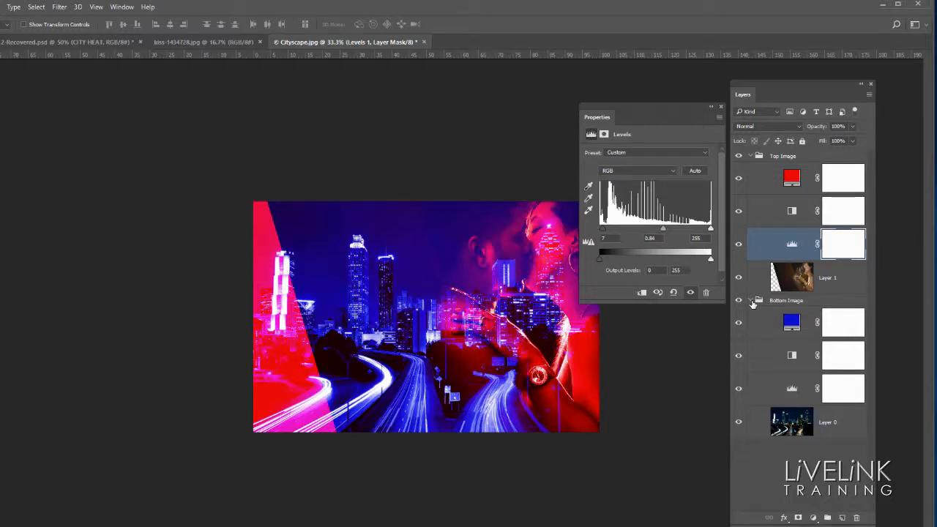
{"action": "left_click", "coordinate": [792, 356]}
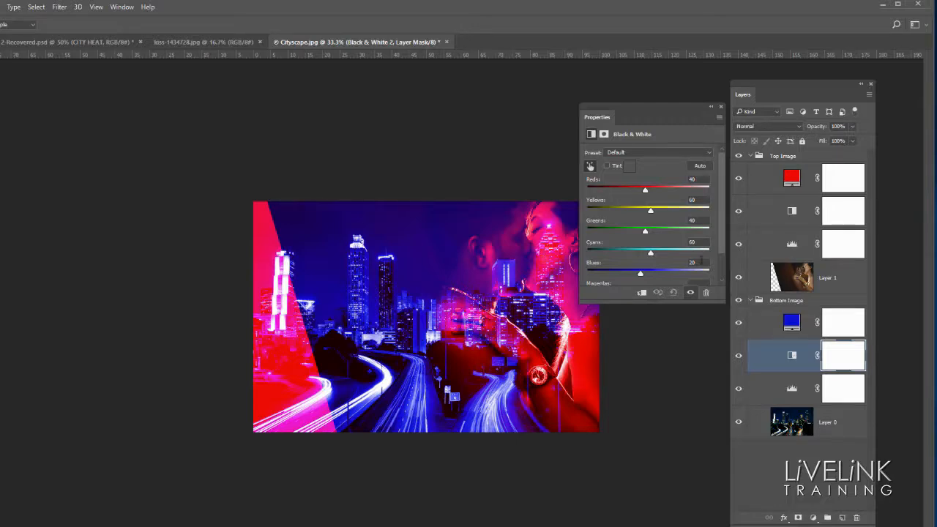
{"action": "left_click_drag", "start_coordinate": [640, 272], "coordinate": [634, 276]}
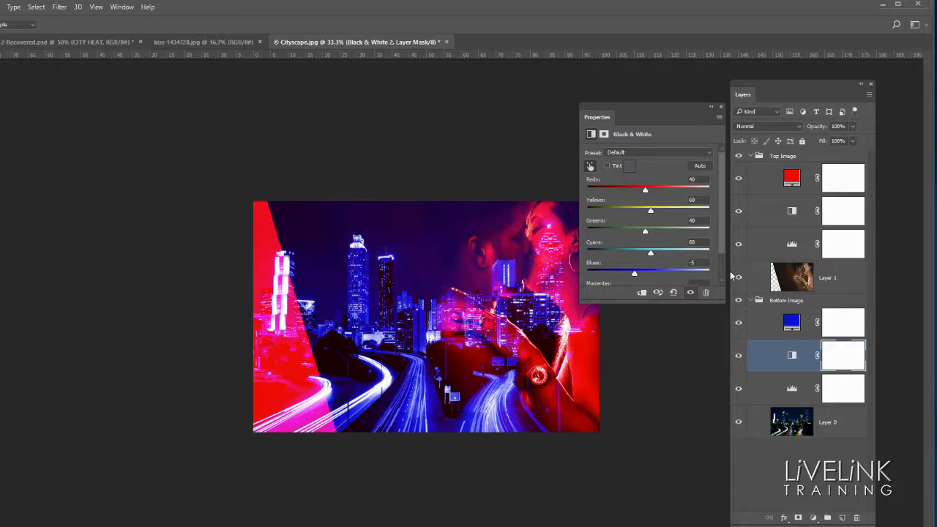
Fine-tune the shadow and midtone input levels in the Bottom Image group's Levels adjustment and deselect the layer.
{"action": "left_click", "coordinate": [791, 393]}
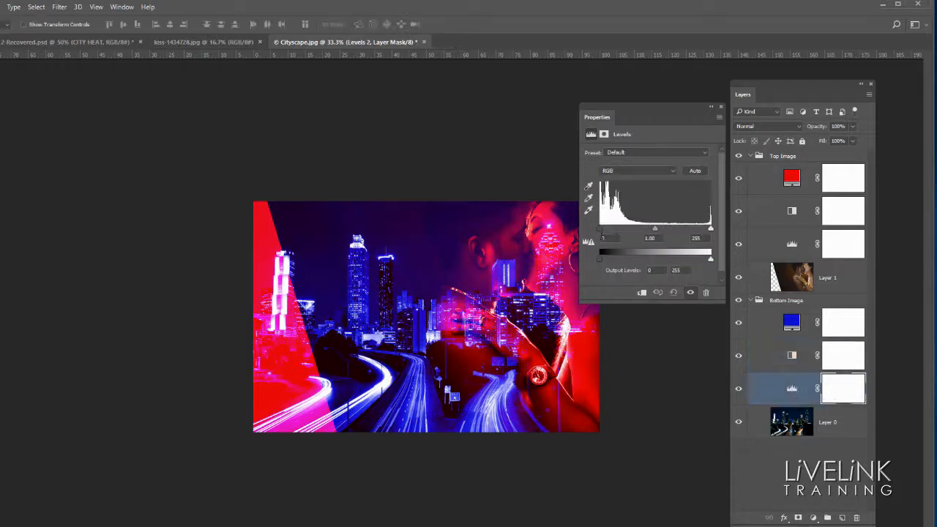
{"action": "mouse_move", "coordinate": [603, 231]}
{"action": "left_mouse_down"}
{"action": "mouse_move", "coordinate": [612, 230]}
{"action": "mouse_move", "coordinate": [599, 232]}
{"action": "left_mouse_up"}
{"action": "mouse_move", "coordinate": [655, 230]}
{"action": "left_mouse_down"}
{"action": "mouse_move", "coordinate": [665, 230]}
{"action": "mouse_move", "coordinate": [652, 230]}
{"action": "left_mouse_up"}
{"action": "left_click", "coordinate": [683, 390]}
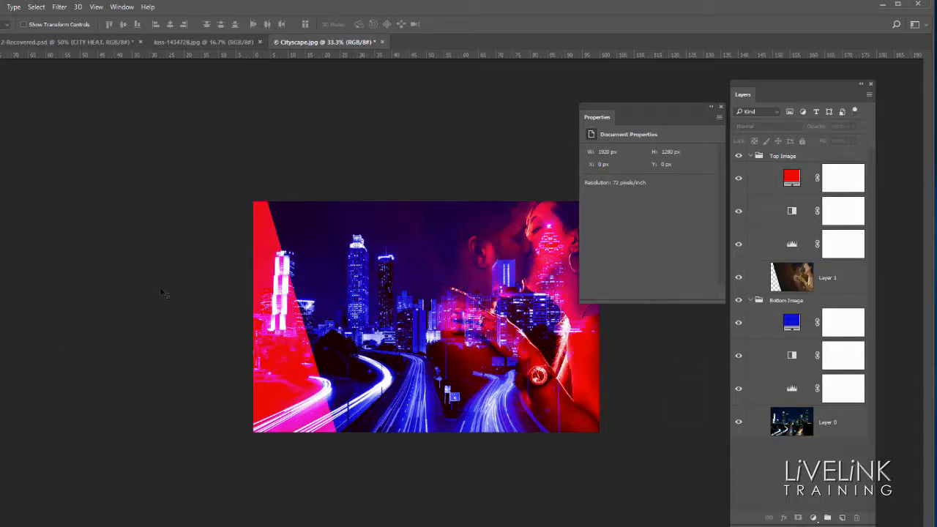
Collapse the Top Image and Bottom Image groups and select the Top Image group.
{"action": "left_click", "coordinate": [751, 157]}
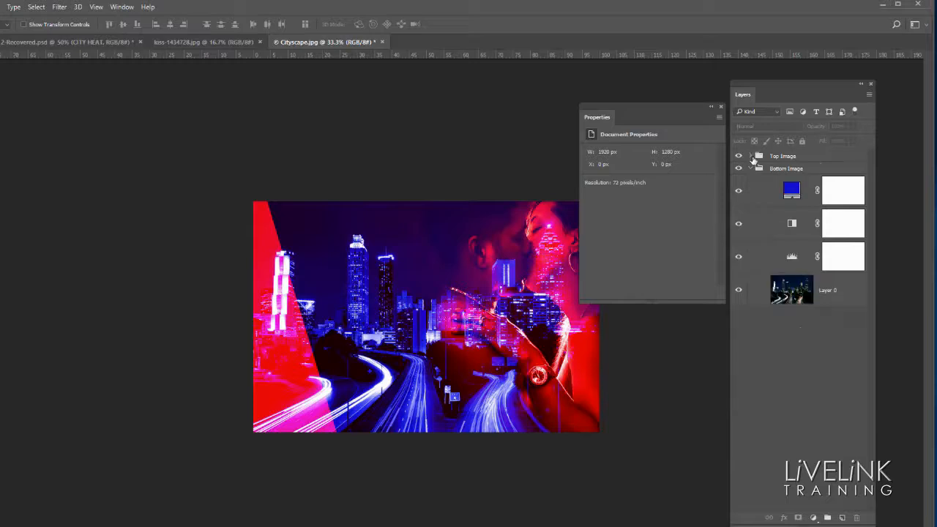
{"action": "left_click", "coordinate": [751, 169]}
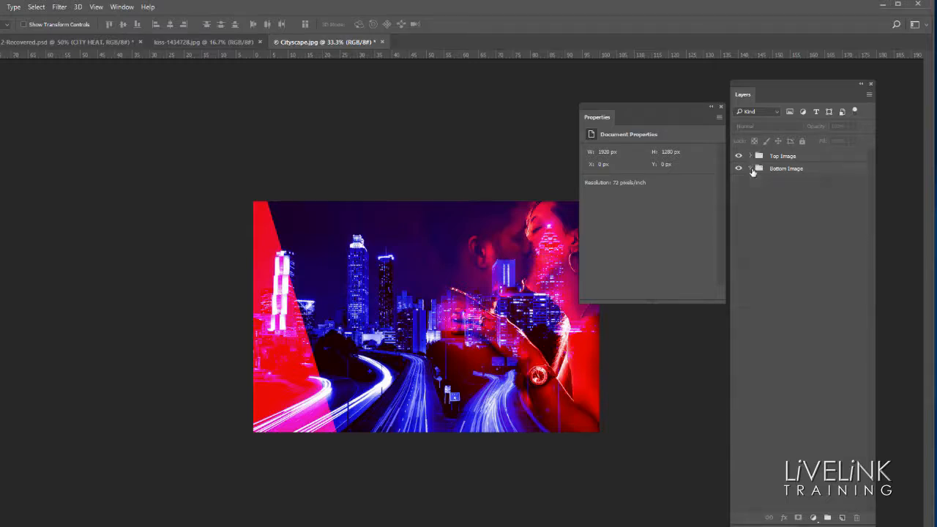
{"action": "left_click", "coordinate": [811, 156]}
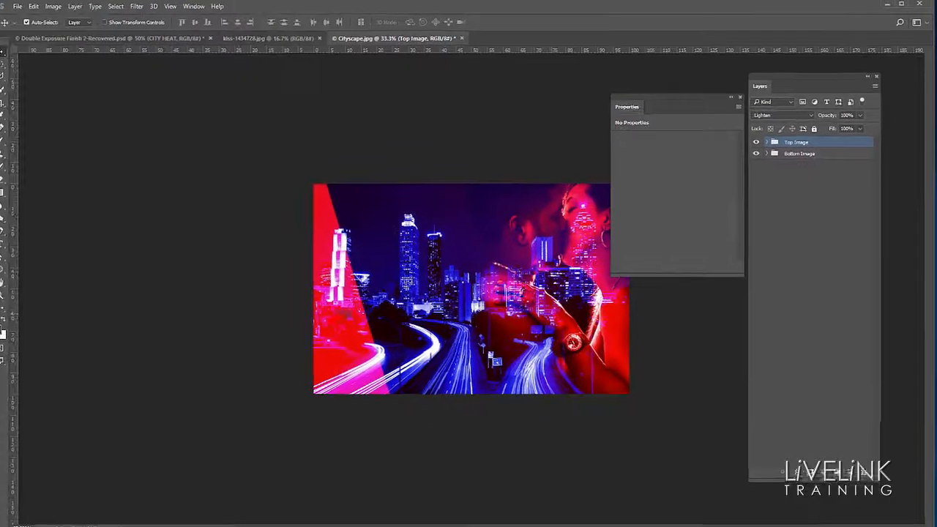
Add the white title CITY HEAT on two lines in 400 pt Bebas Neue Light and position it in the image's lower-left area.
{"action": "left_click", "coordinate": [5, 247]}
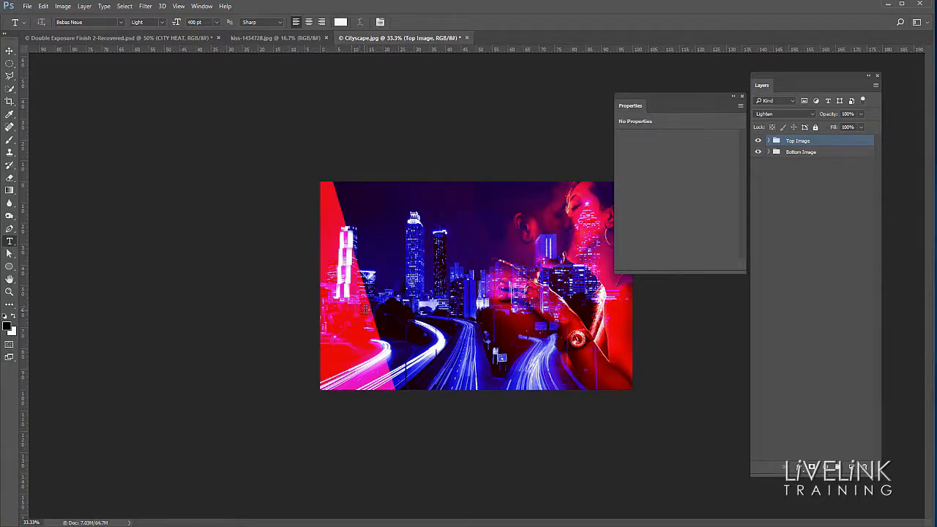
{"action": "left_click", "coordinate": [362, 310]}
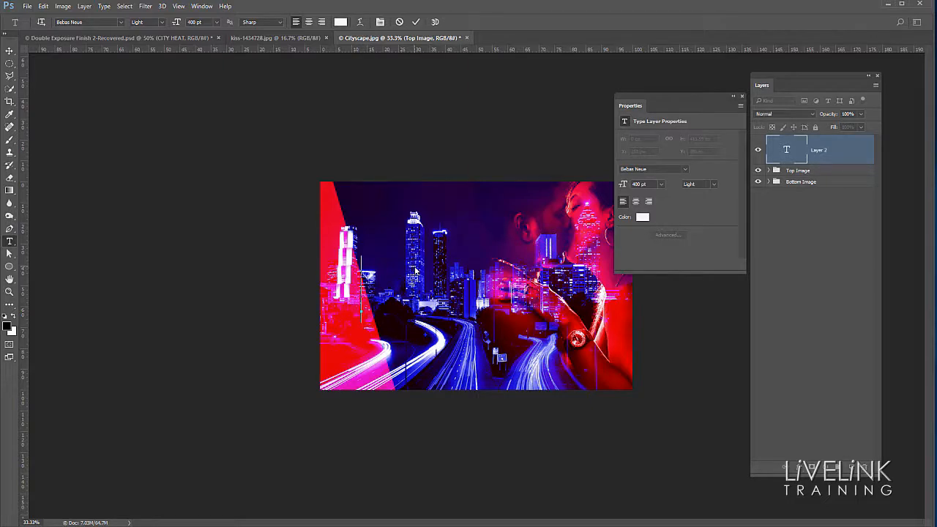
{"action": "type", "text": "CITY"}
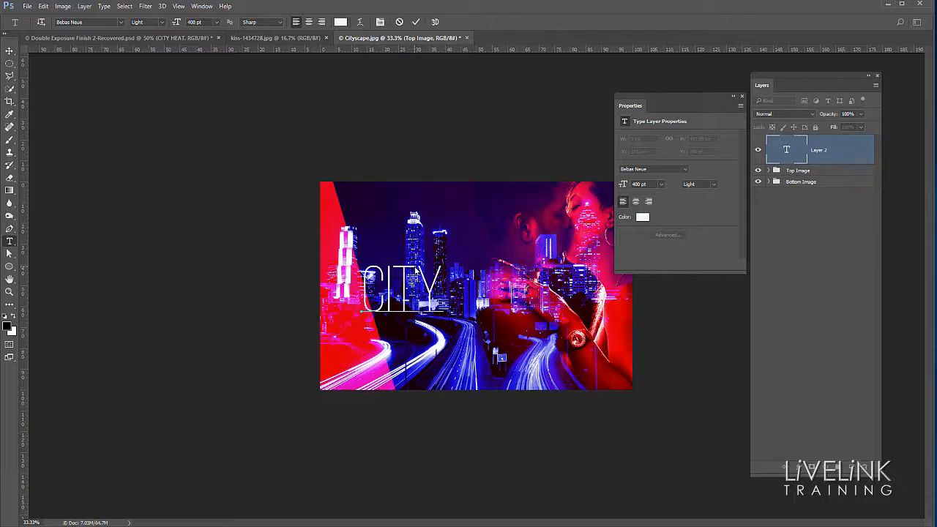
{"action": "key", "text": "Return"}
{"action": "type", "text": "HEAT"}
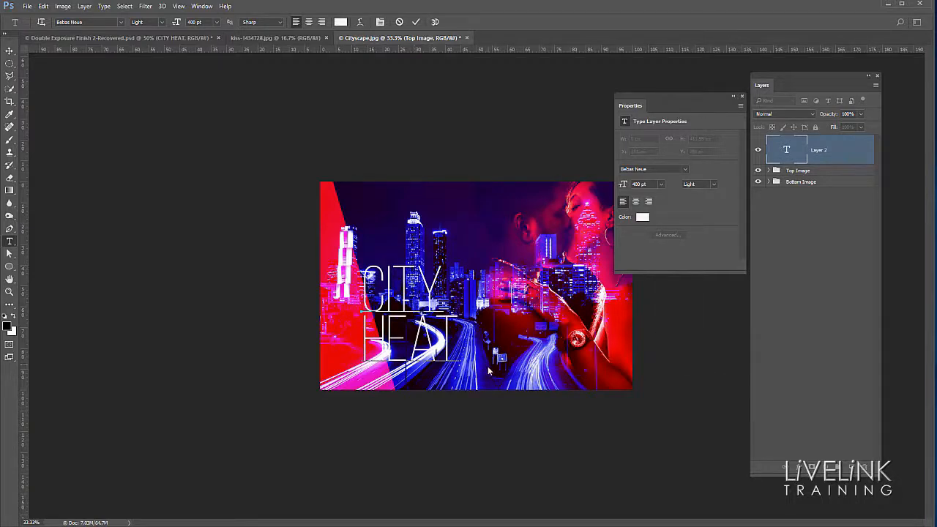
{"action": "key", "text": "ctrl+Return"}
{"action": "left_click_drag", "start_coordinate": [474, 375], "coordinate": [458, 385]}
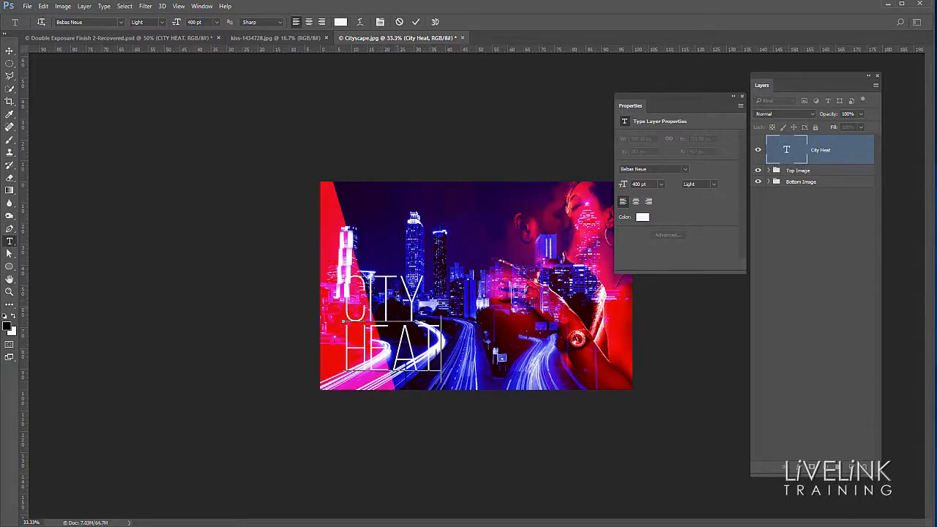
Change the word HEAT in the title to Bebas Neue Bold and commit the text edit.
{"action": "left_click_drag", "start_coordinate": [442, 348], "coordinate": [343, 349]}
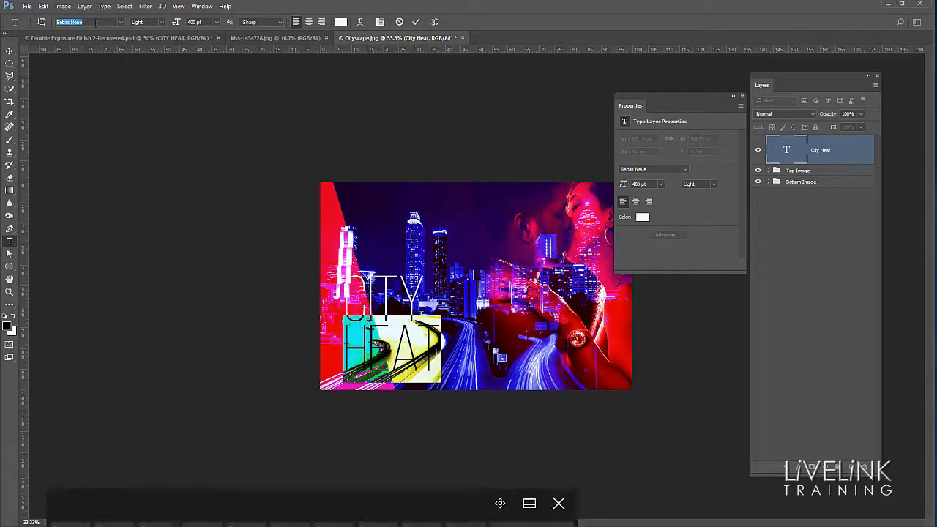
{"action": "double_click", "coordinate": [95, 23]}
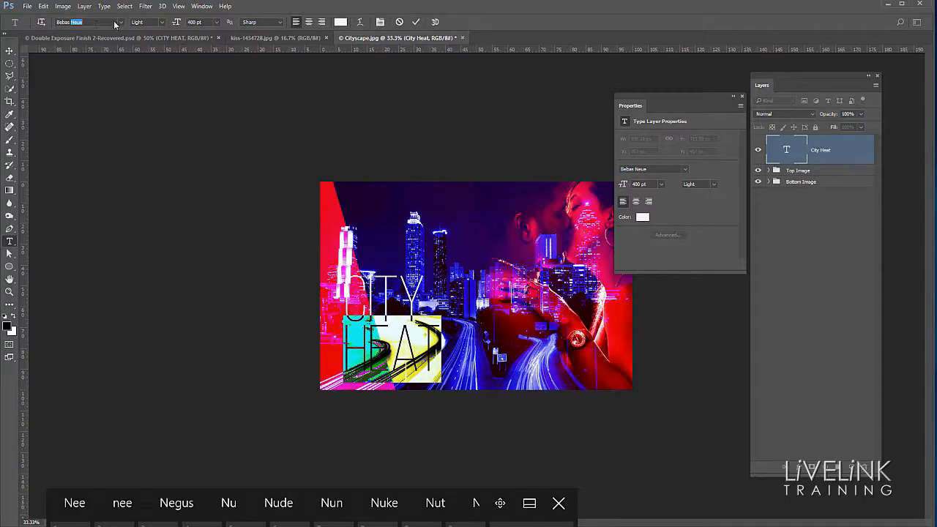
{"action": "key", "text": "BackSpace"}
{"action": "key", "text": "Down"}
{"action": "key", "text": "Down"}
{"action": "key", "text": "Down"}
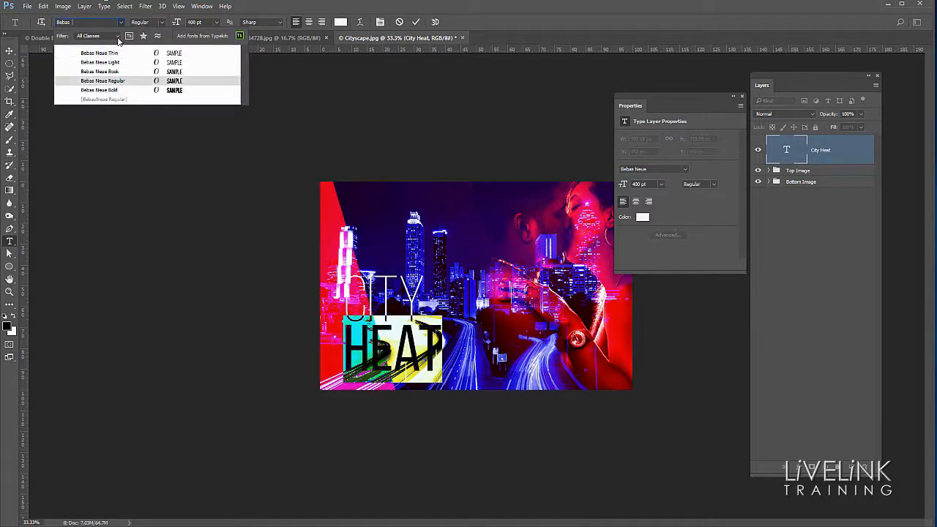
{"action": "left_click", "coordinate": [136, 91]}
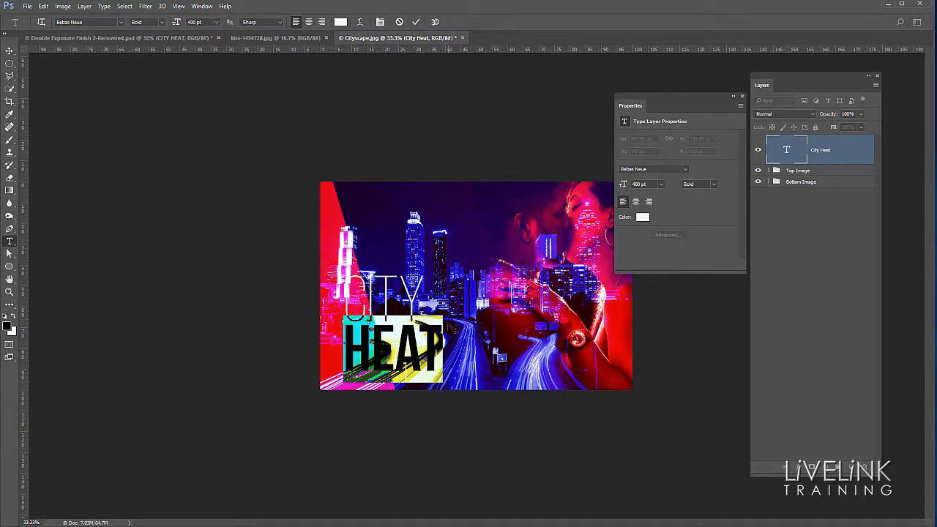
{"action": "key", "text": "ctrl+Return"}
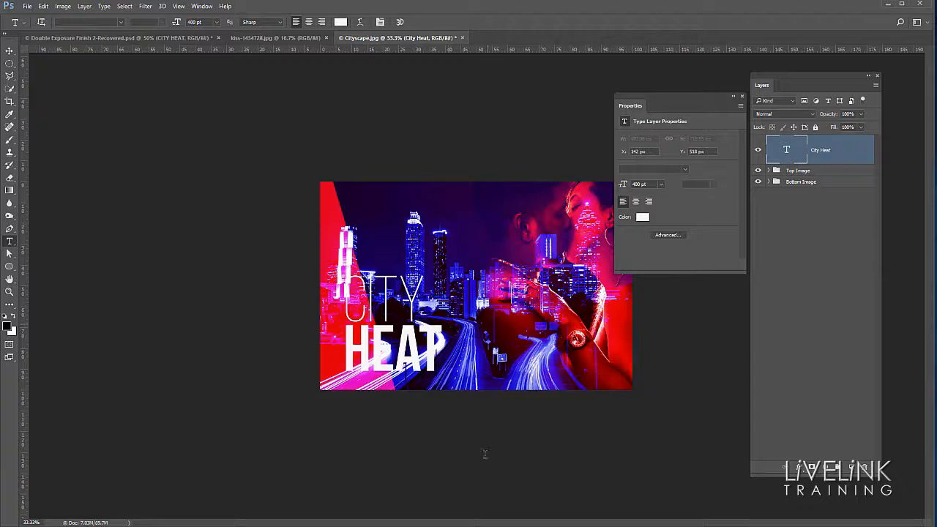
{"action": "left_click", "coordinate": [442, 347]}
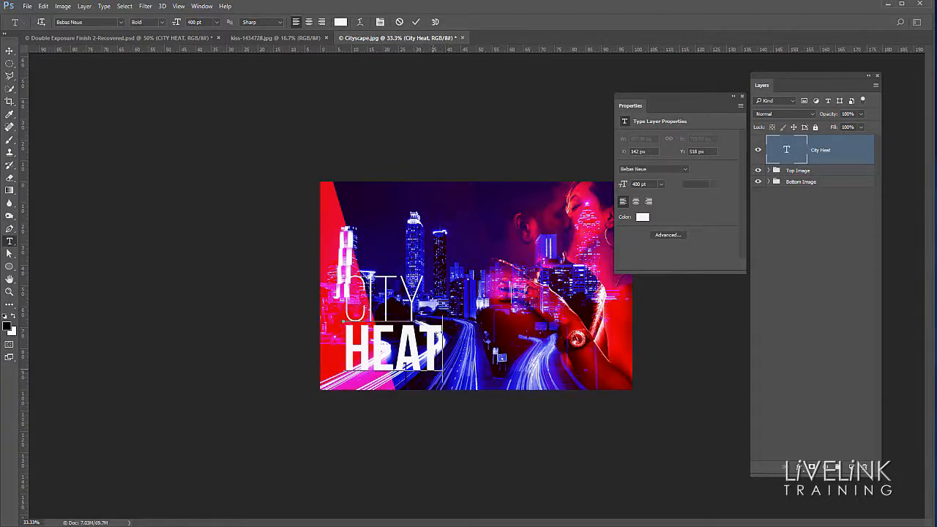
{"action": "key", "text": "ctrl+j"}
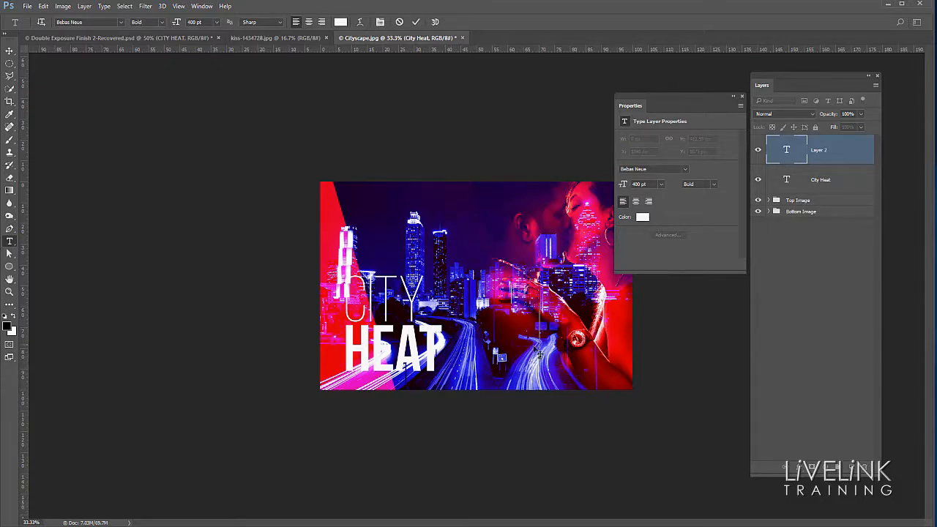
{"action": "left_click", "coordinate": [851, 160]}
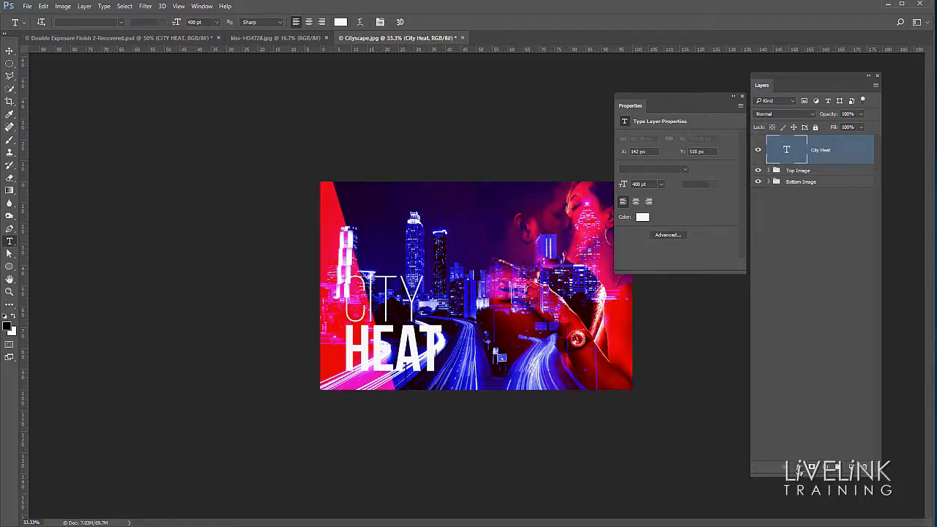
Add an Emboss-style Chisel Hard bevel with 1000% depth and a 4 px inside red stroke to the City Heat text layer.
{"action": "left_click", "coordinate": [797, 466]}
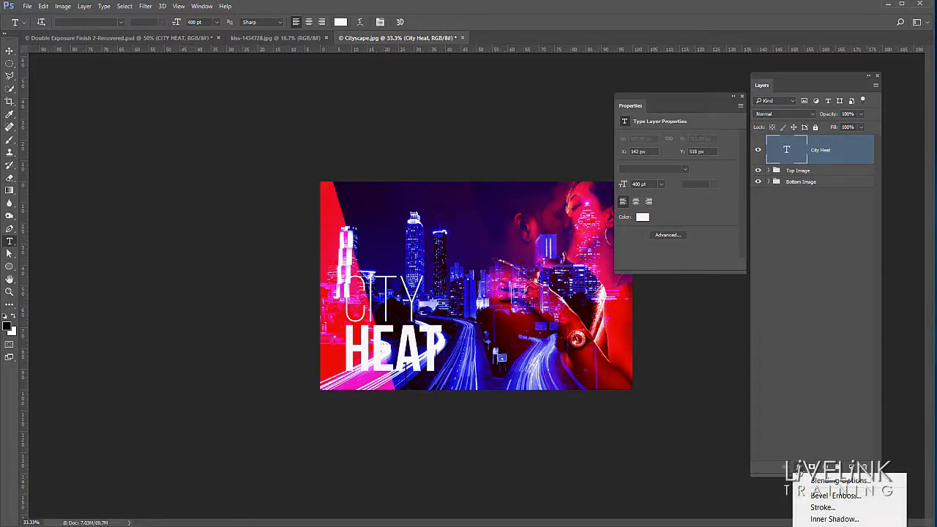
{"action": "left_click", "coordinate": [860, 481]}
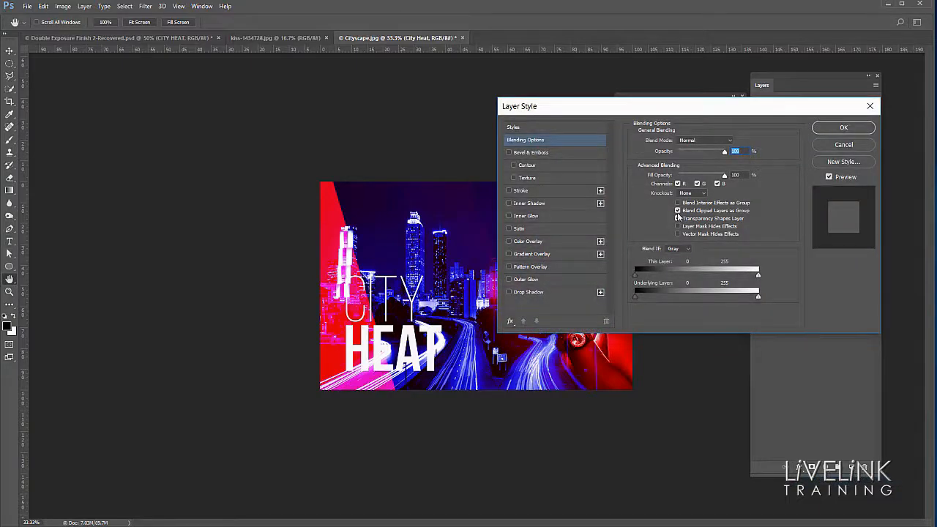
{"action": "left_click_drag", "start_coordinate": [585, 112], "coordinate": [624, 100]}
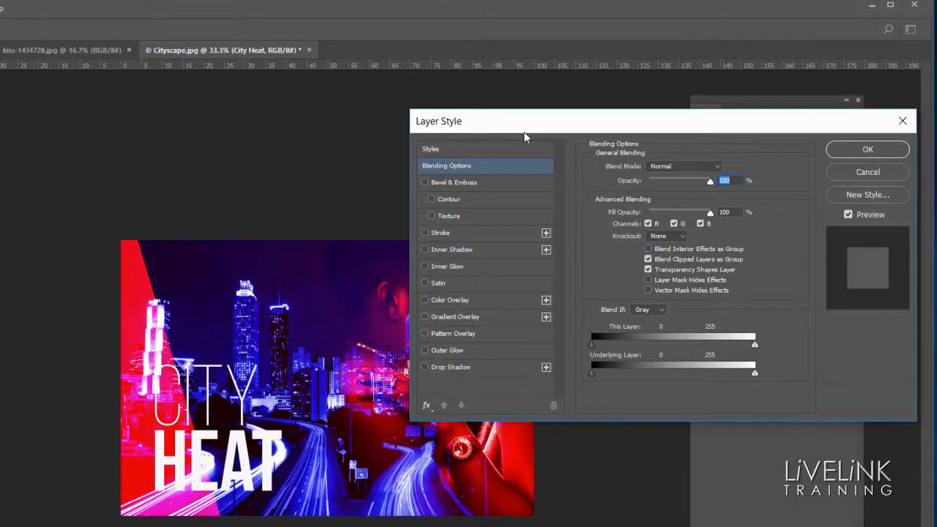
{"action": "left_click", "coordinate": [500, 182]}
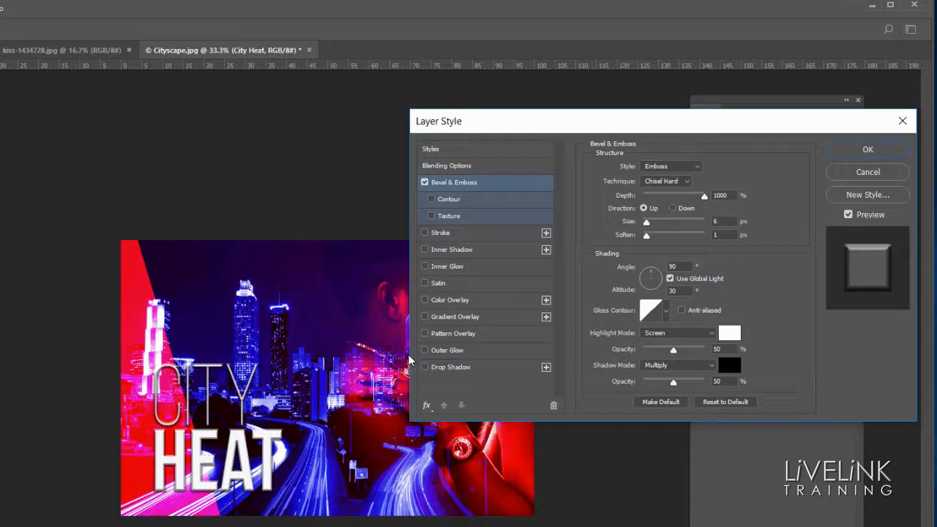
{"action": "left_click", "coordinate": [485, 235]}
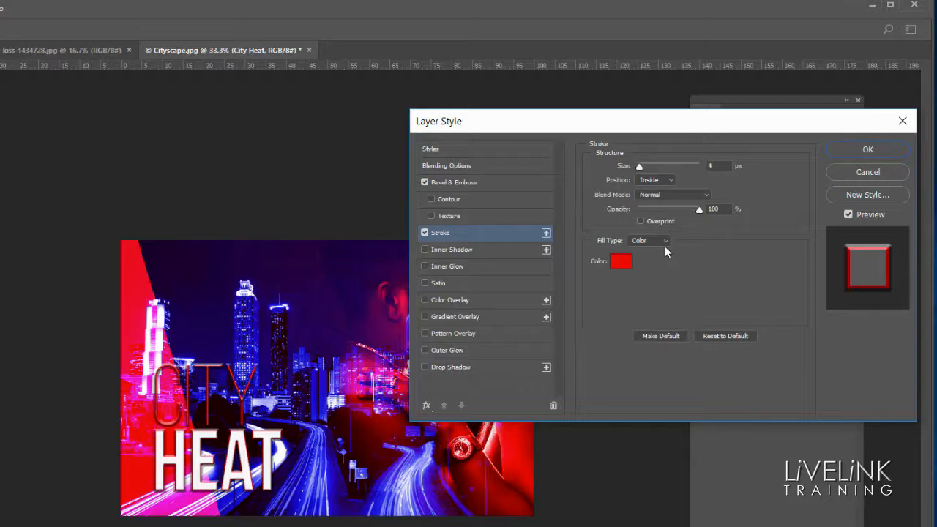
Add a light grey Screen-mode outer glow with 66% spread and 142 px size to the title, and apply the layer style.
{"action": "left_click", "coordinate": [501, 350]}
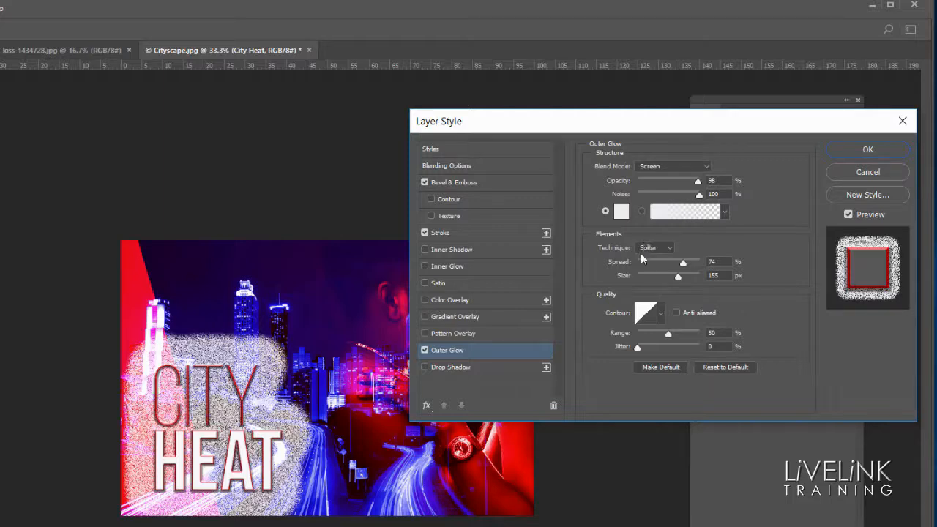
{"action": "left_click_drag", "start_coordinate": [683, 262], "coordinate": [676, 290]}
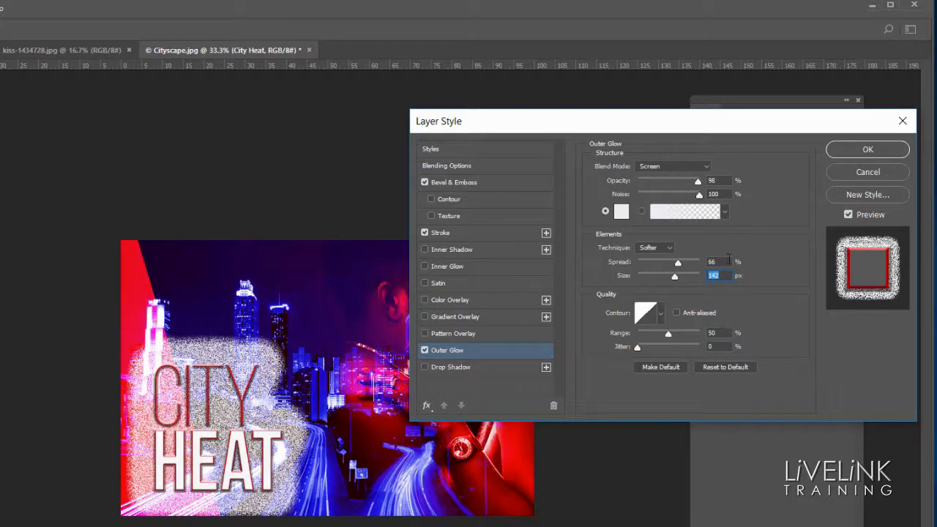
{"action": "left_click", "coordinate": [620, 217]}
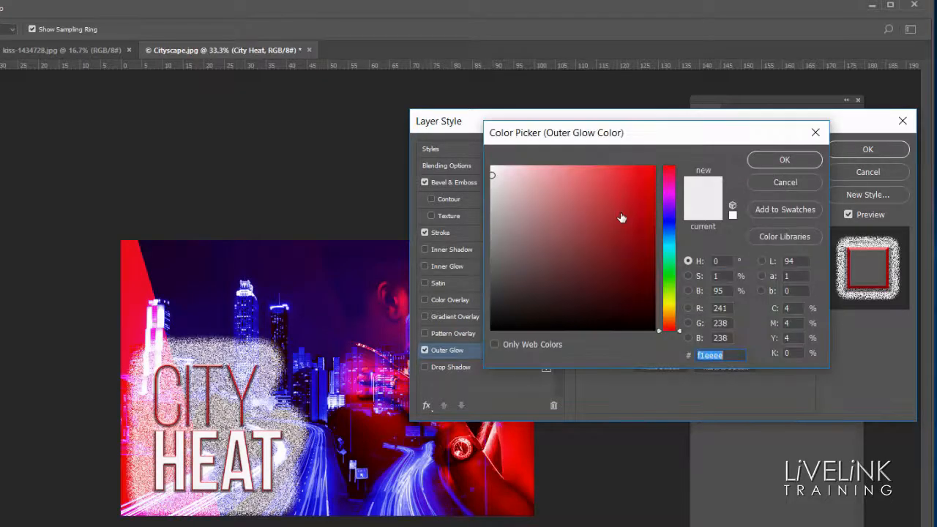
{"action": "left_click", "coordinate": [531, 186]}
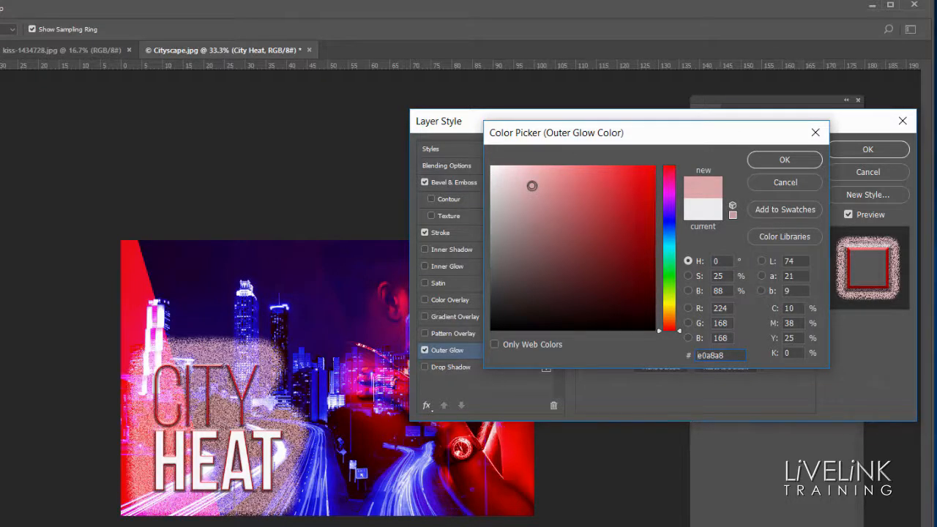
{"action": "left_click", "coordinate": [494, 206]}
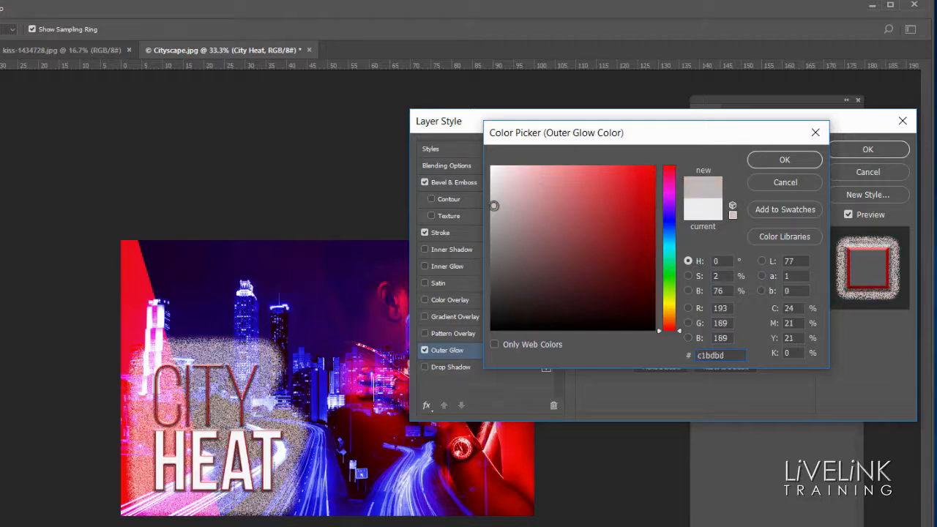
{"action": "left_click", "coordinate": [496, 182]}
{"action": "left_click", "coordinate": [775, 157]}
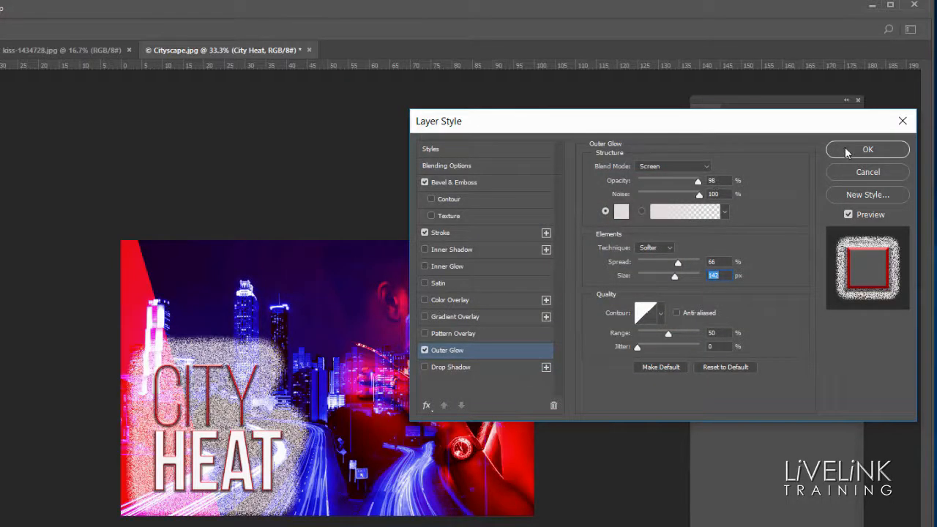
{"action": "left_click", "coordinate": [867, 150]}
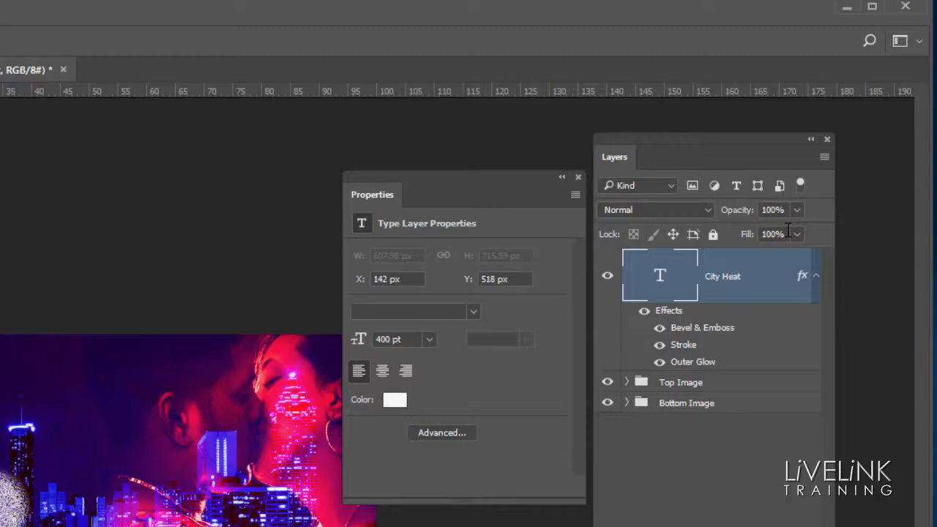
Lower the City Heat text layer's fill to 0%, keeping its layer opacity at 100%.
{"action": "left_click", "coordinate": [797, 234]}
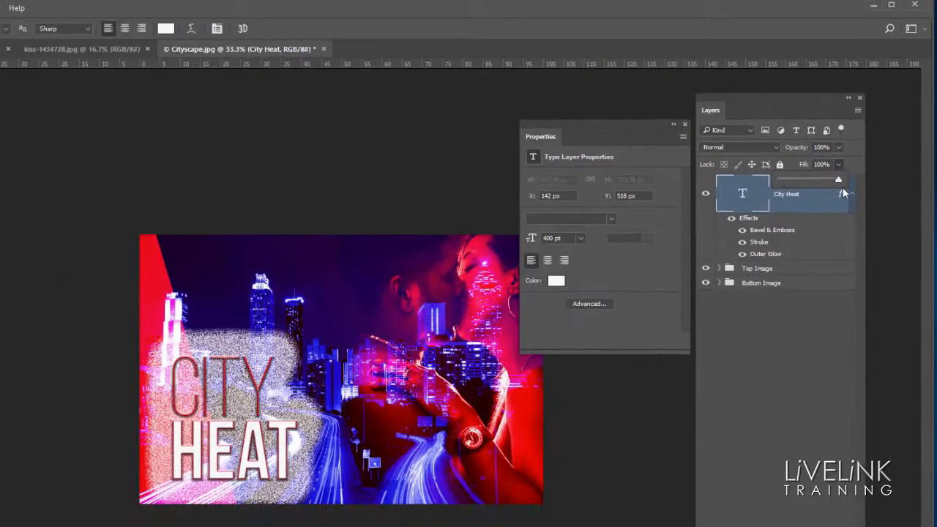
{"action": "left_click_drag", "start_coordinate": [839, 182], "coordinate": [769, 190]}
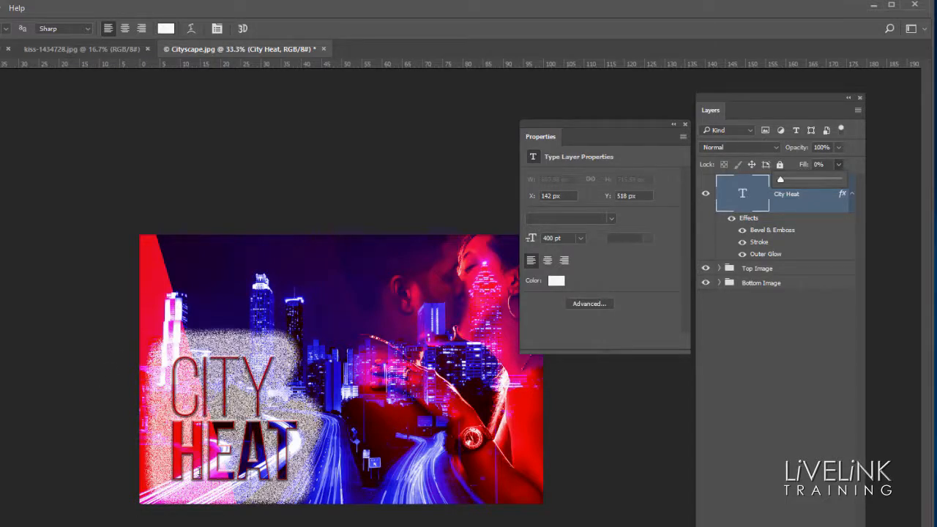
{"action": "left_click", "coordinate": [810, 200]}
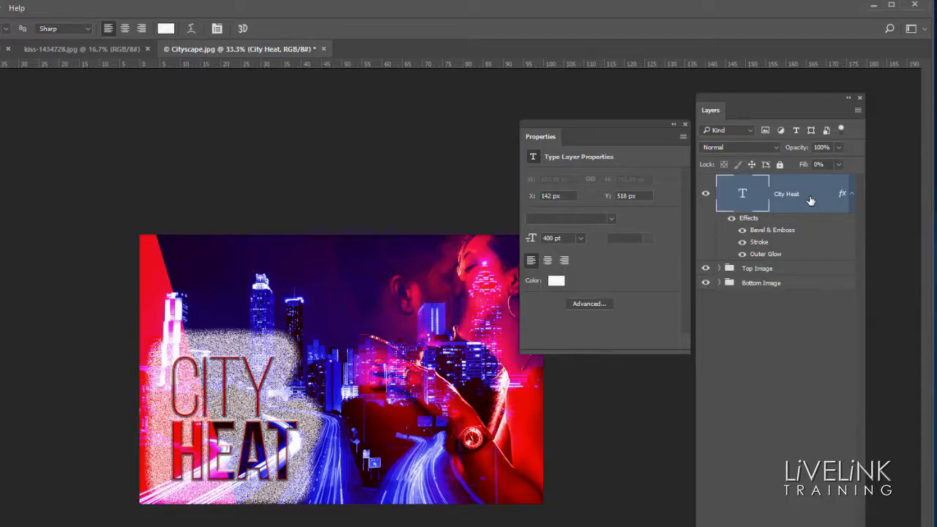
Expand the Bottom Image group and reduce its blue colour fill layer's opacity to 46%.
{"action": "left_click", "coordinate": [719, 283]}
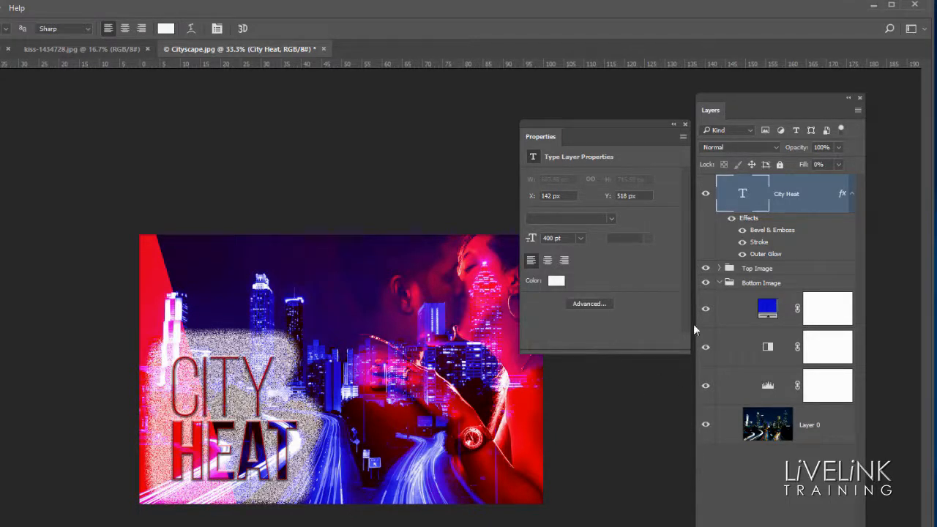
{"action": "left_click", "coordinate": [740, 316]}
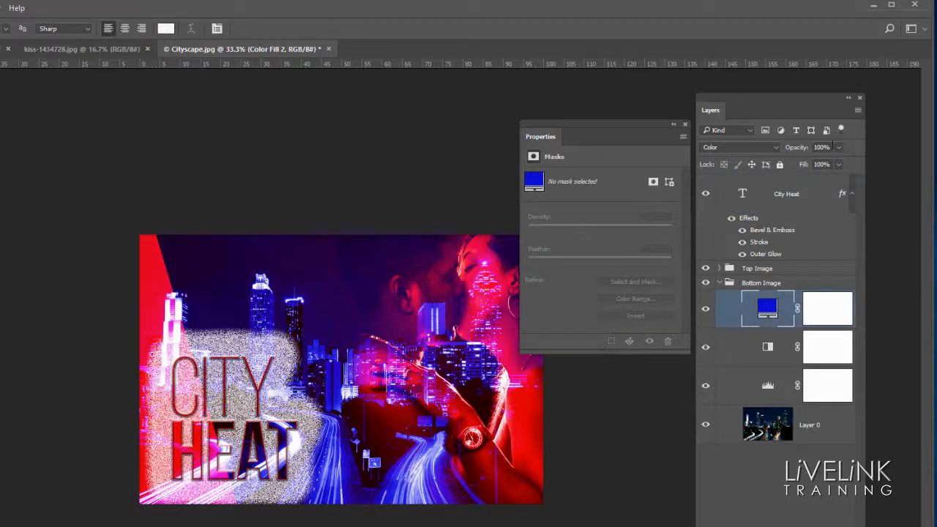
{"action": "left_click", "coordinate": [838, 147]}
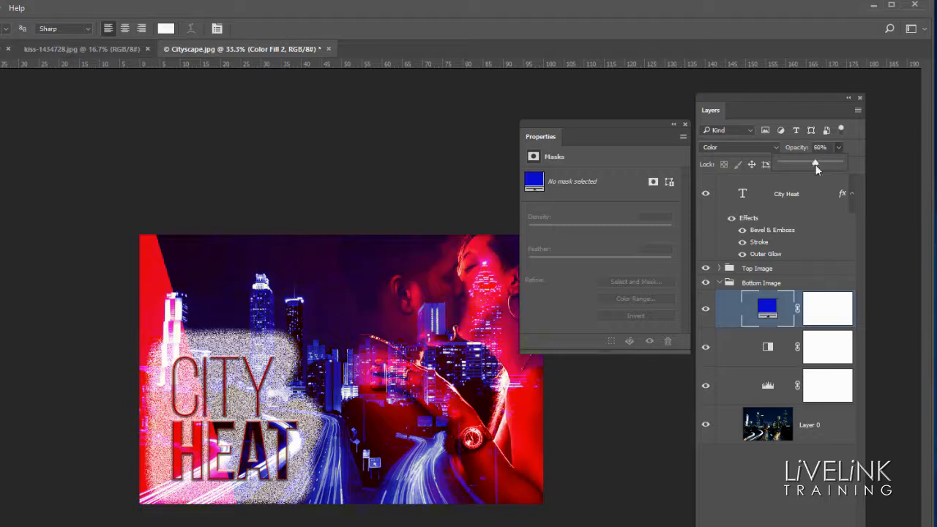
{"action": "left_click_drag", "start_coordinate": [817, 169], "coordinate": [799, 174]}
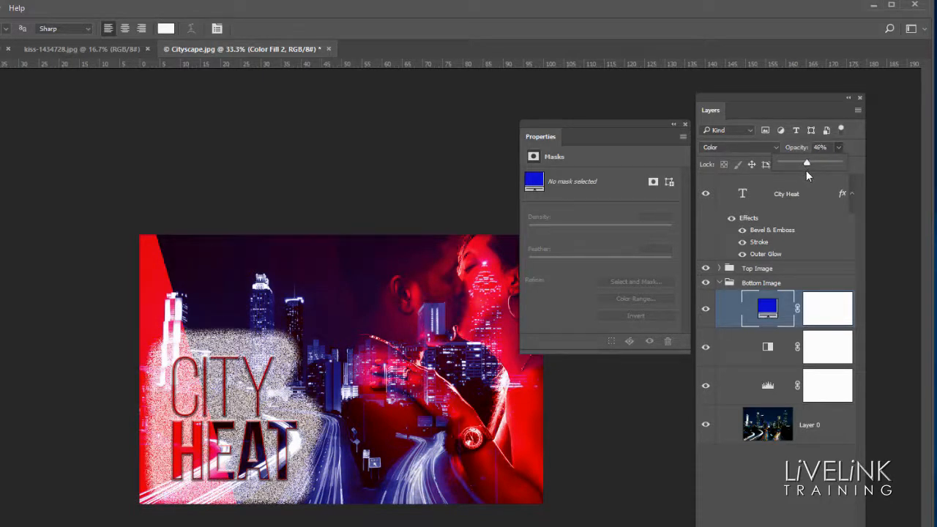
Hide the Black & White adjustment in the Bottom Image group and reduce the blue colour fill's opacity to about 28%.
{"action": "left_click", "coordinate": [706, 350]}
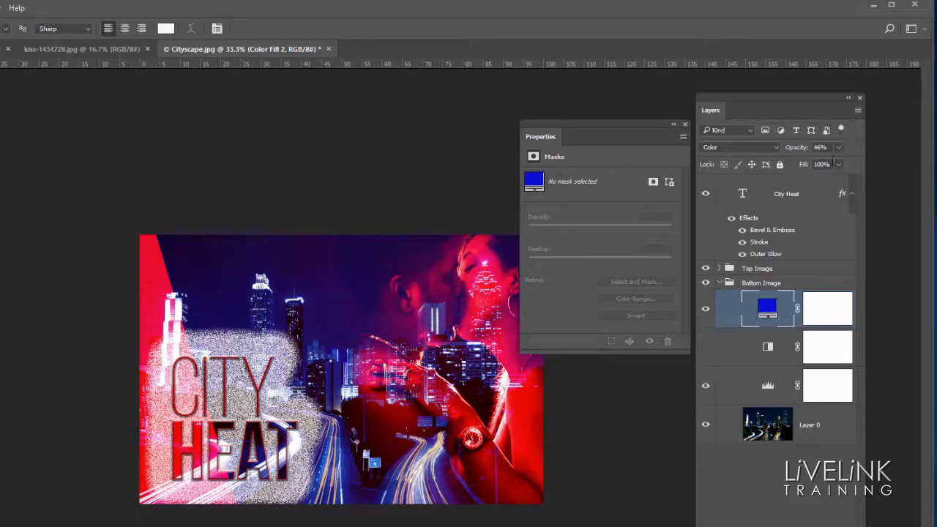
{"action": "left_click", "coordinate": [838, 147]}
{"action": "left_click_drag", "start_coordinate": [844, 164], "coordinate": [814, 161]}
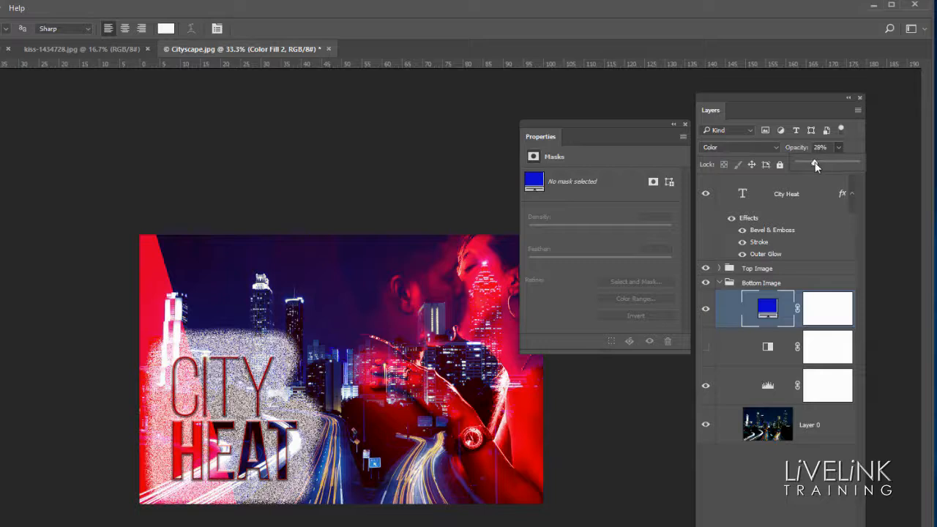